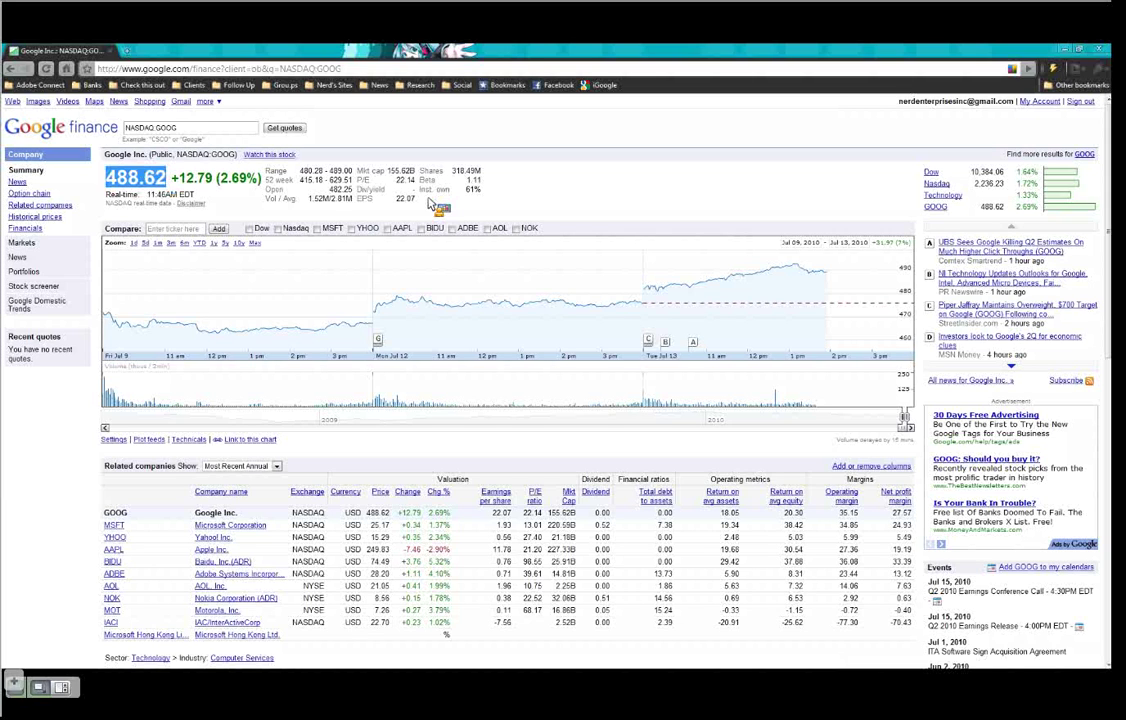
Highlight GOOG's 52-week high of 629.51, then minimize the browser to reveal the trade workbook
double_click(340, 181)
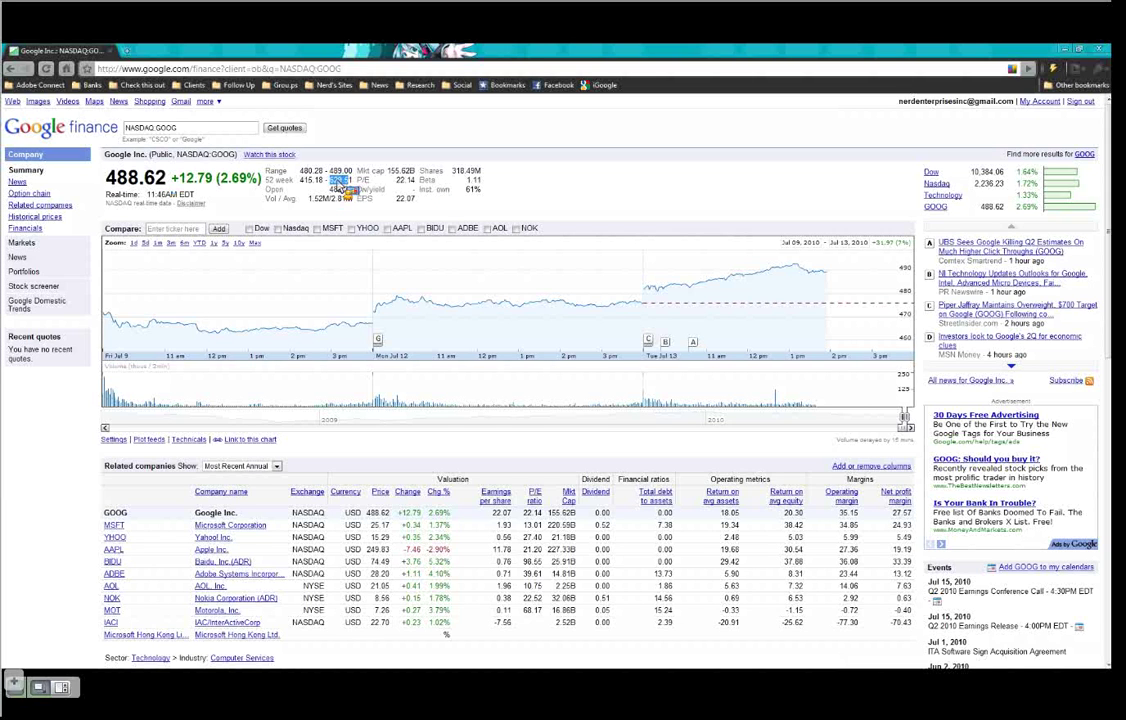
left_click(315, 165)
left_click(1068, 50)
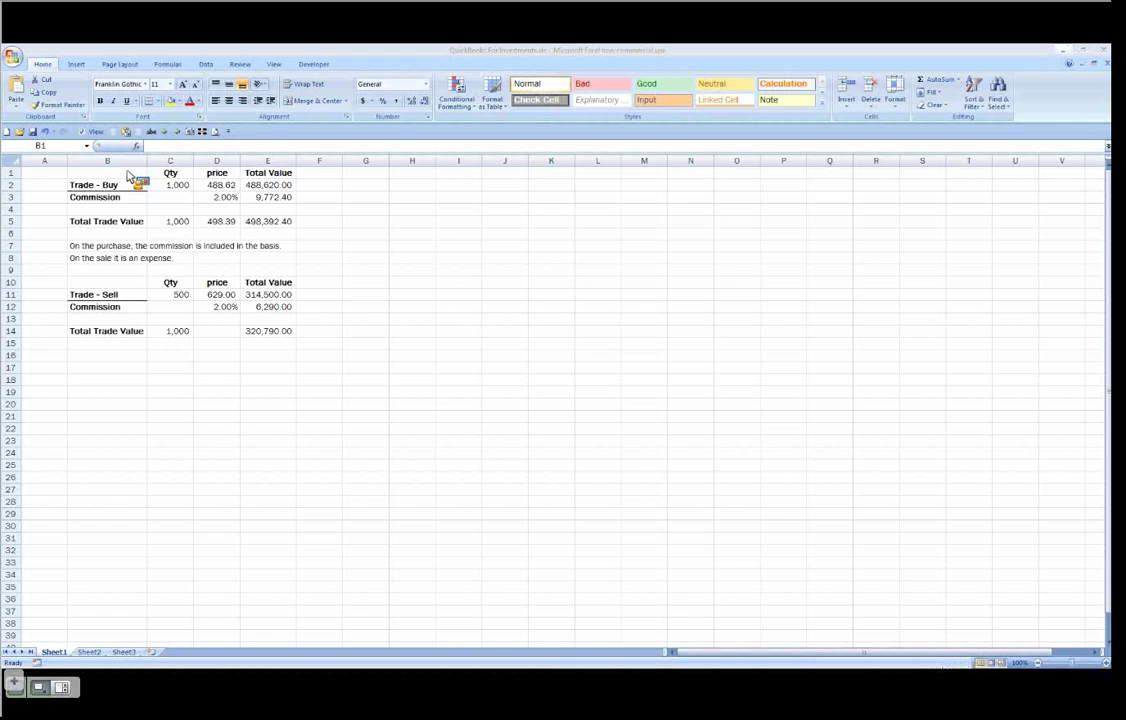
left_click(128, 176)
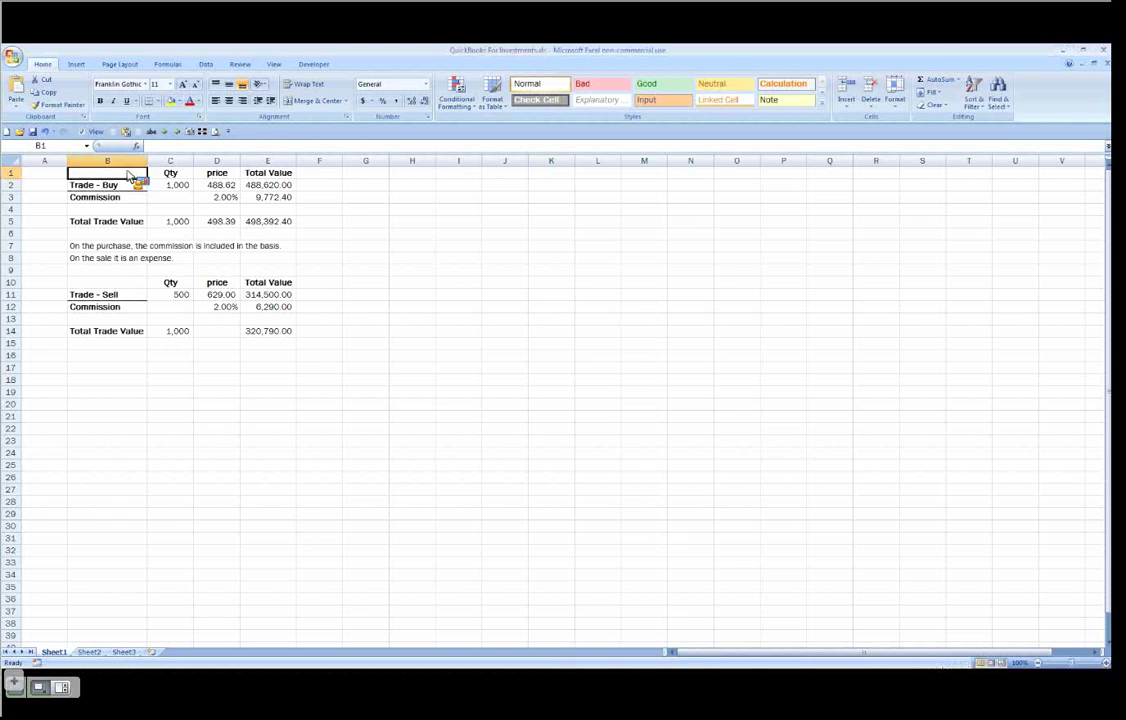
left_click(278, 198)
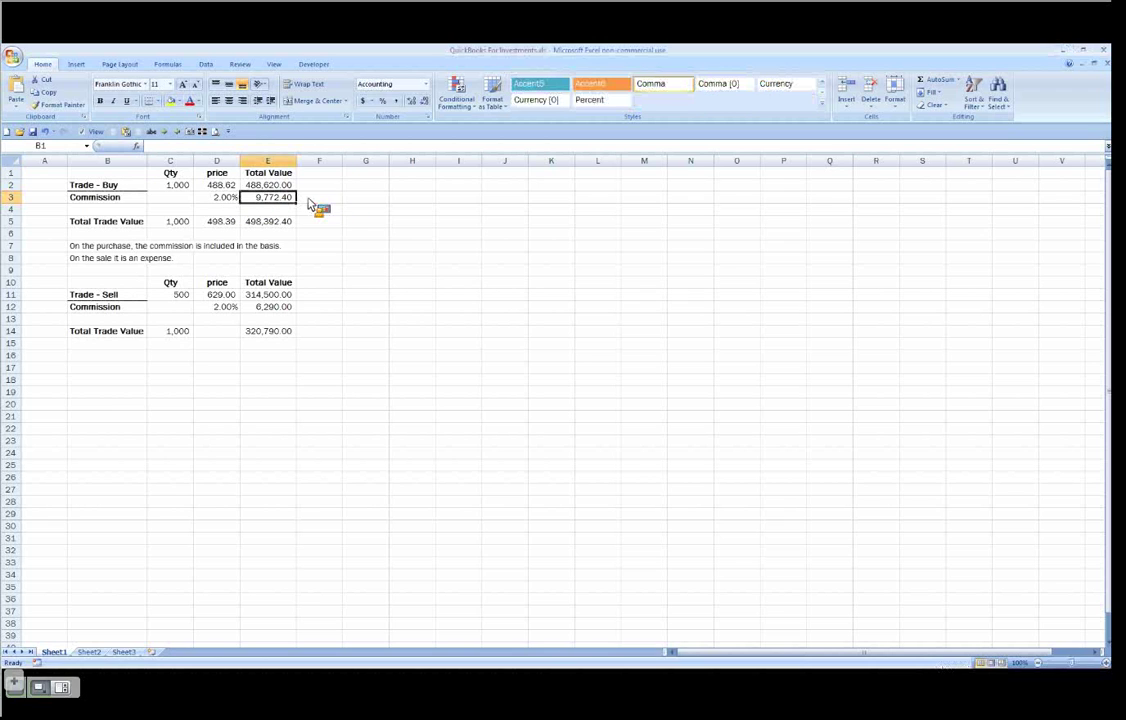
left_click(318, 198)
left_click(306, 221)
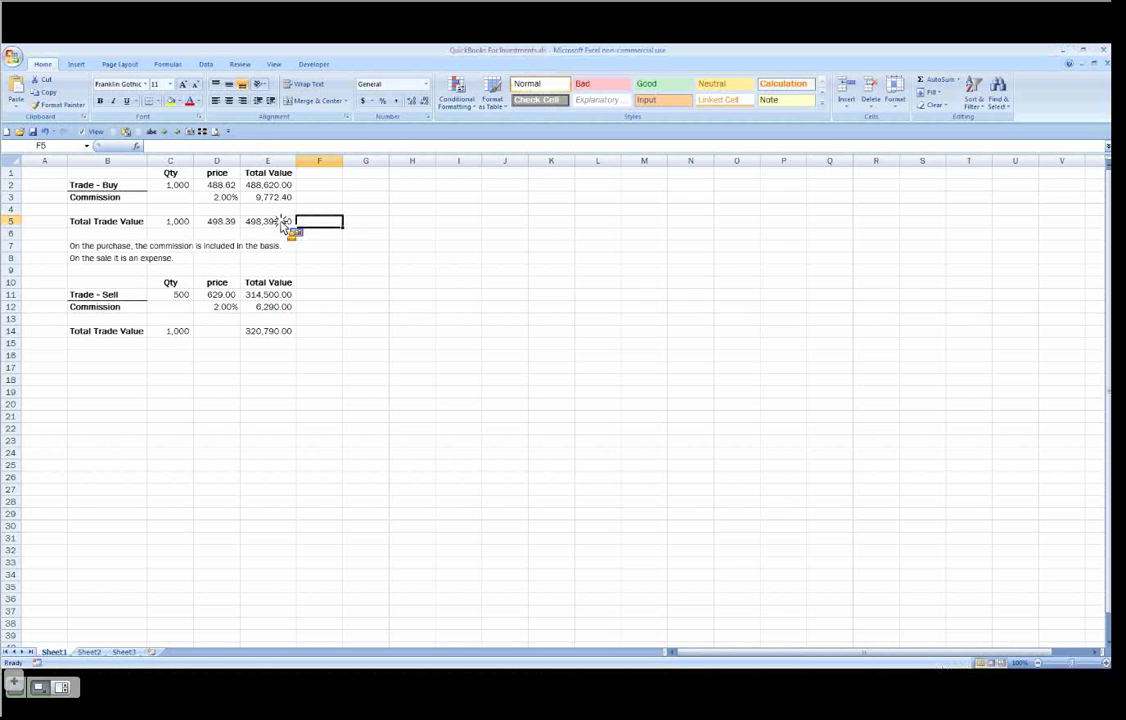
key("Left")
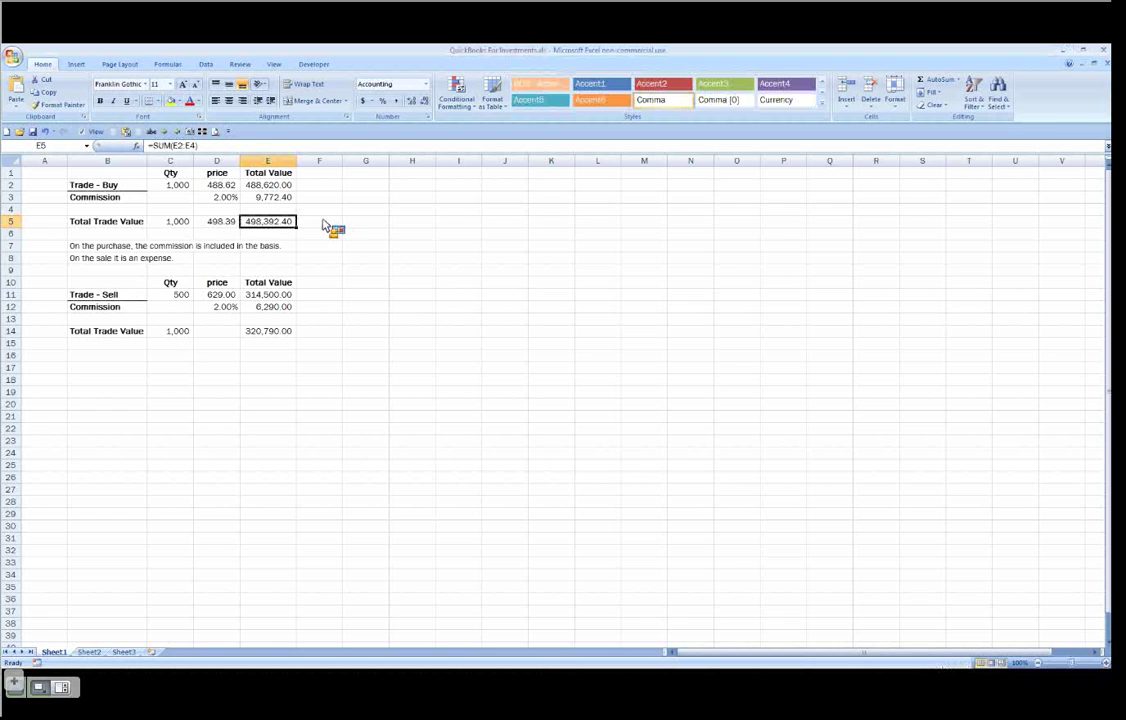
left_click(338, 334)
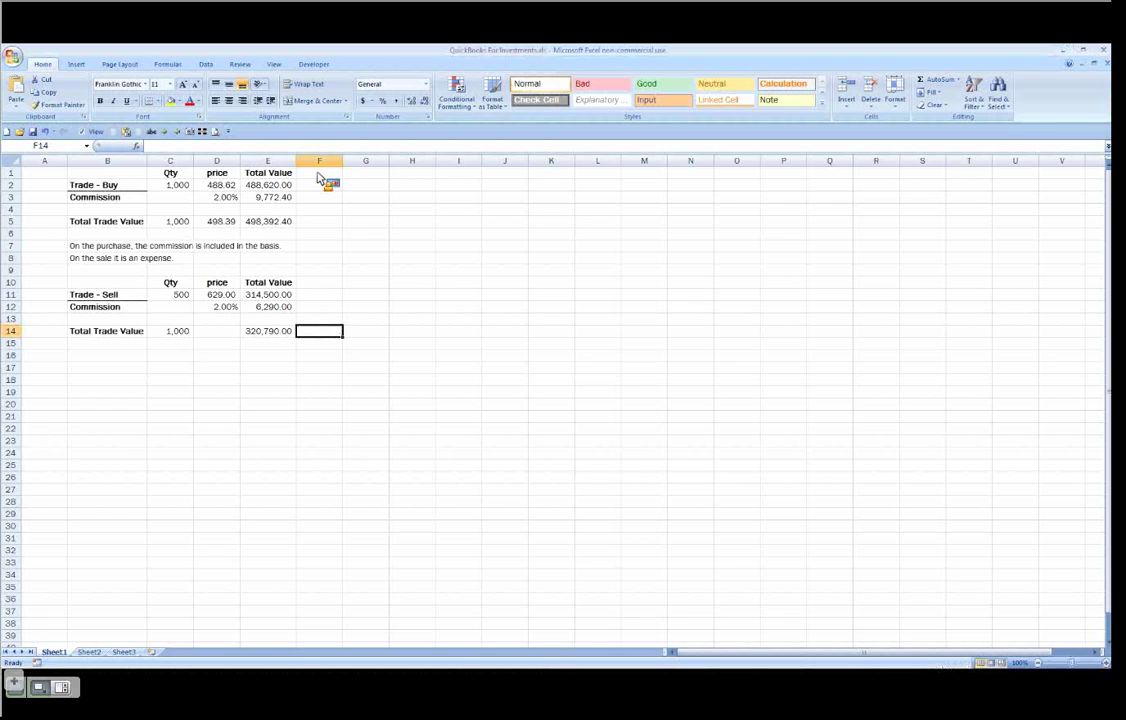
left_click(322, 224)
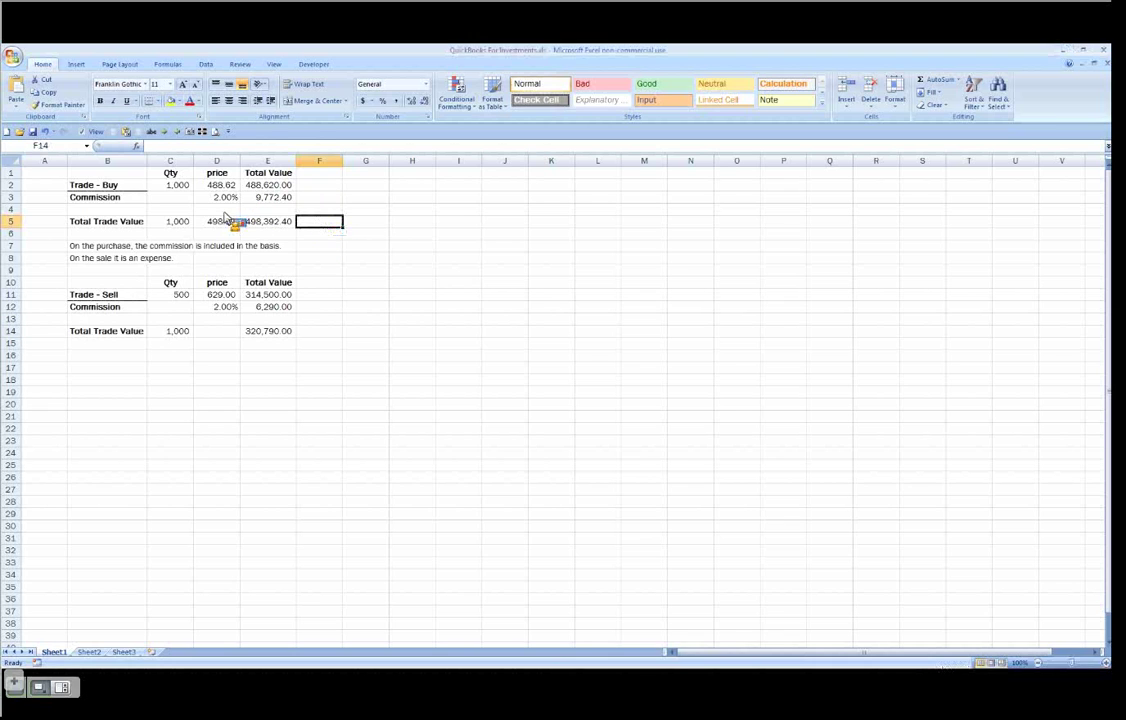
left_click(228, 221)
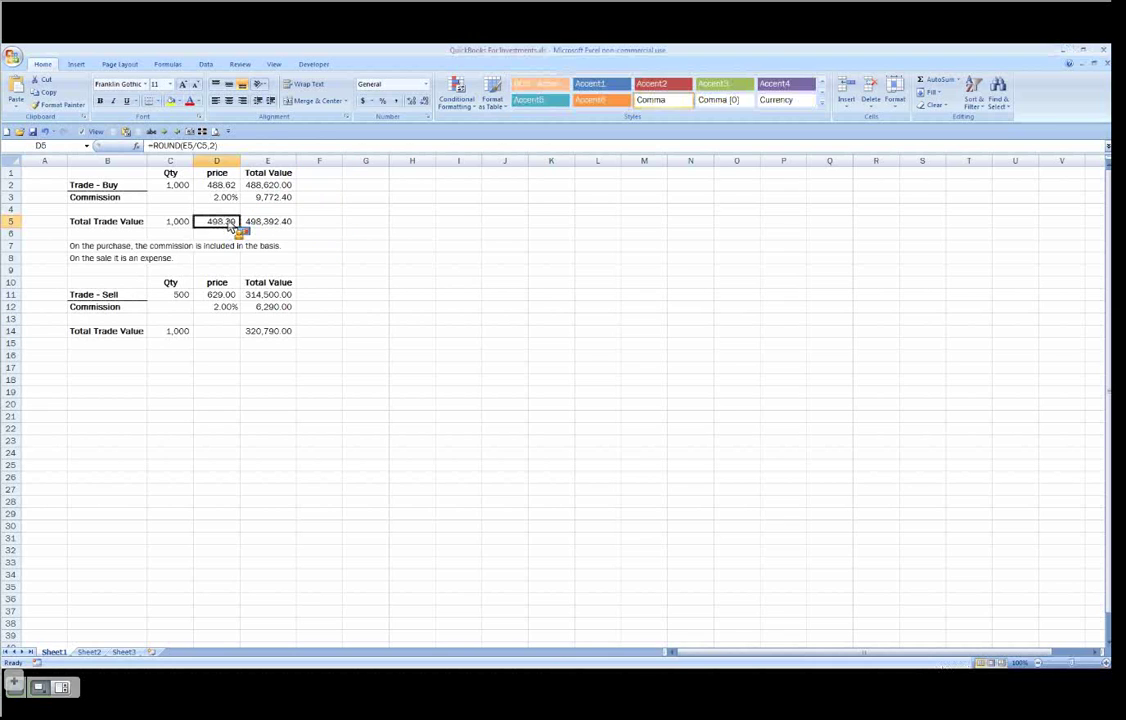
left_click(300, 226)
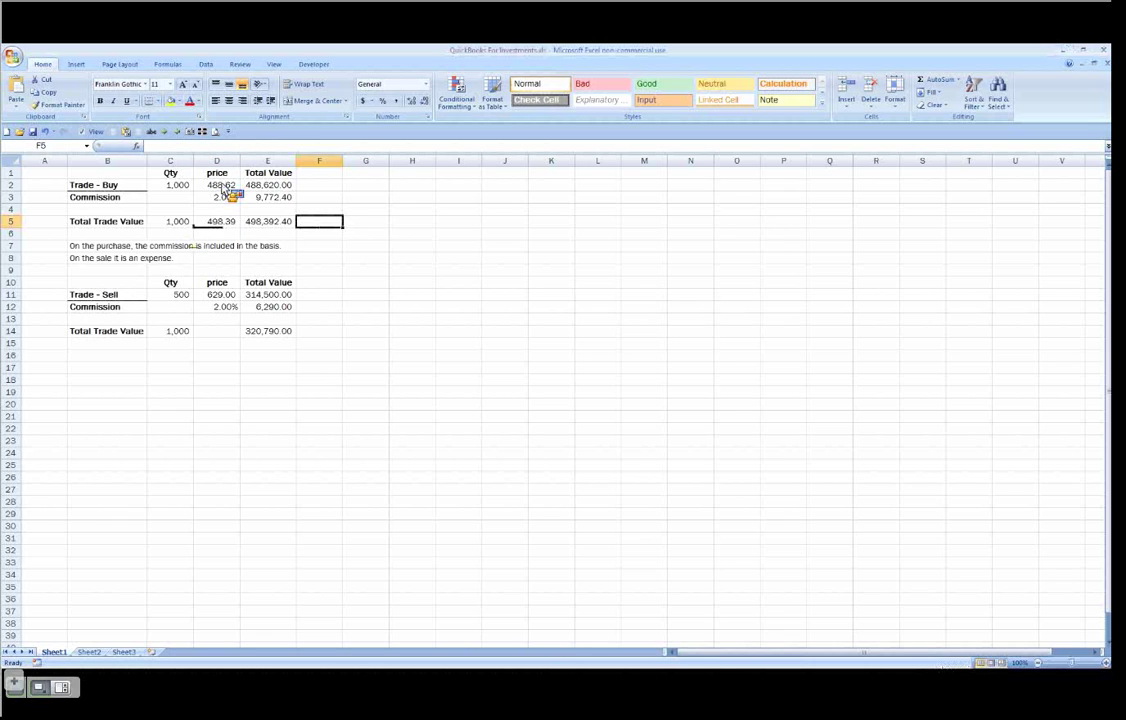
left_click(218, 226)
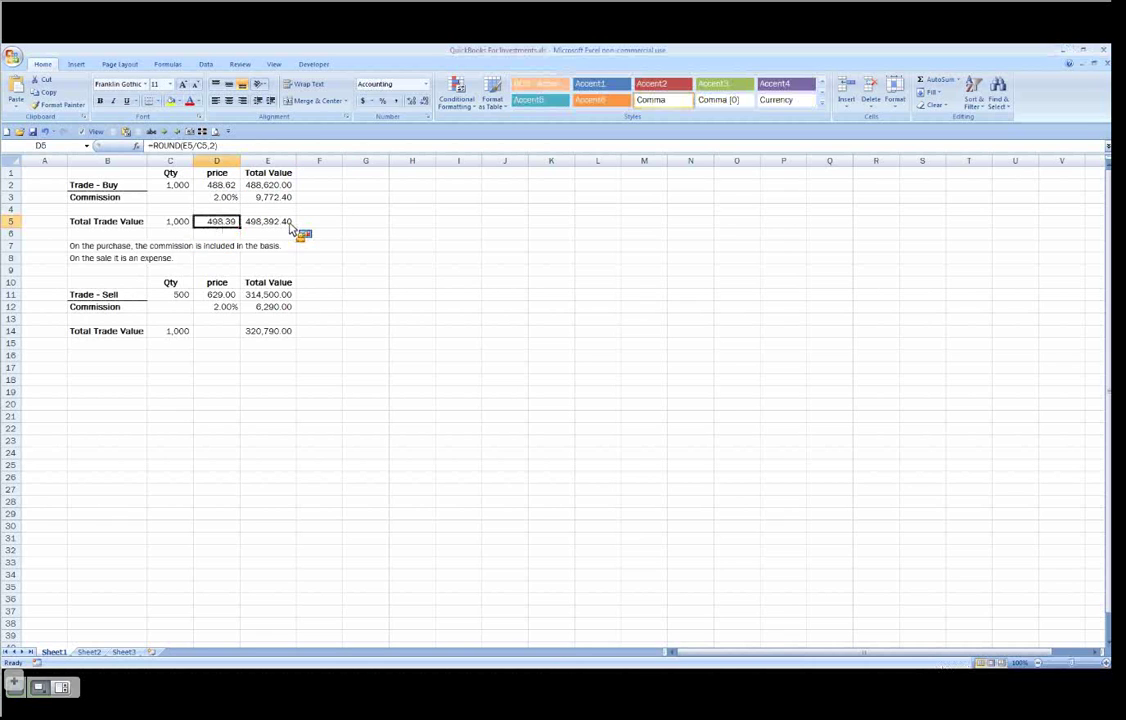
left_click(298, 226)
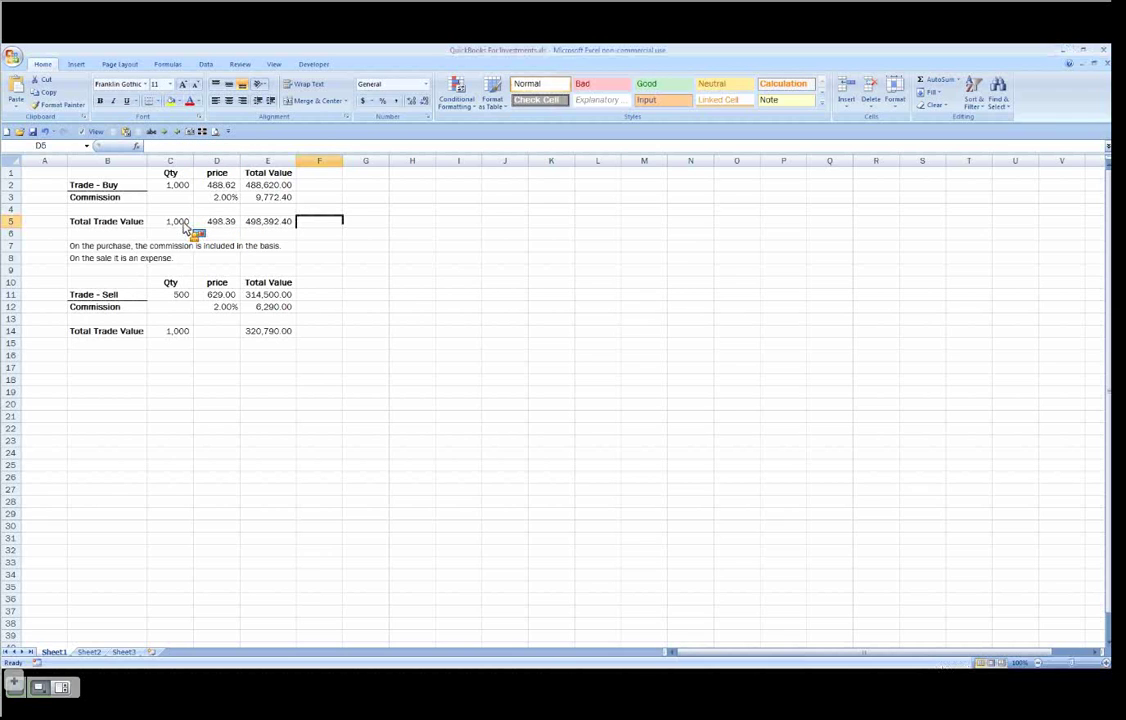
left_click(274, 222)
left_click(270, 199)
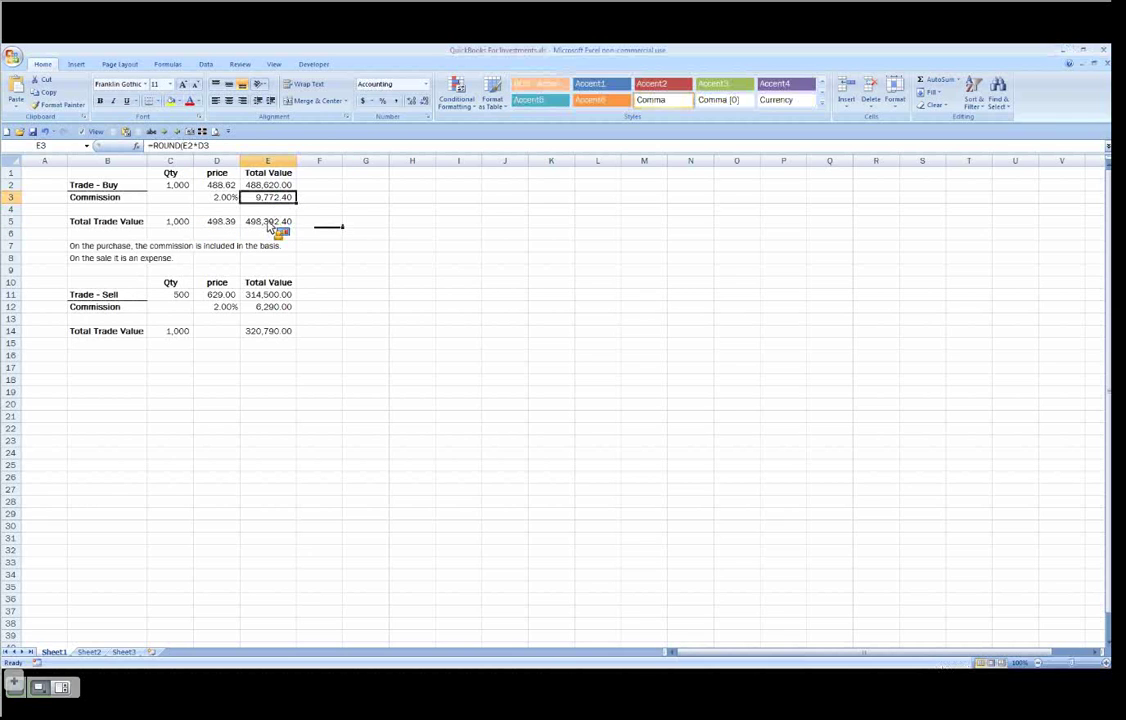
left_click(271, 221)
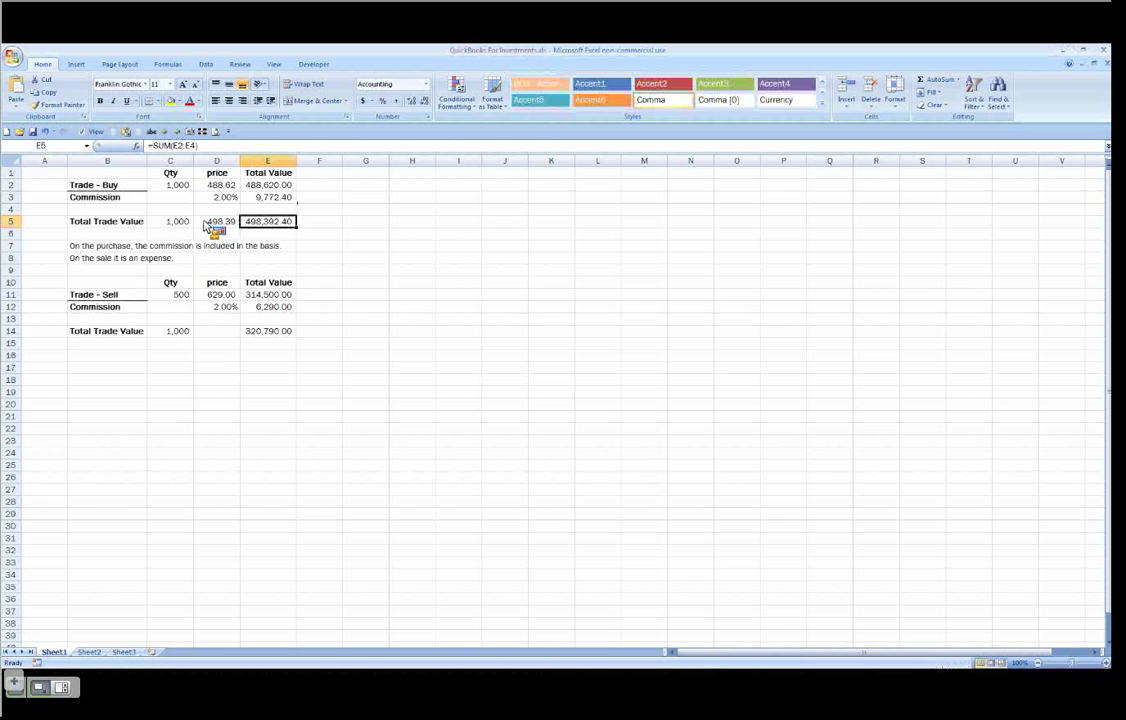
key("Left")
key("Left")
key("Right")
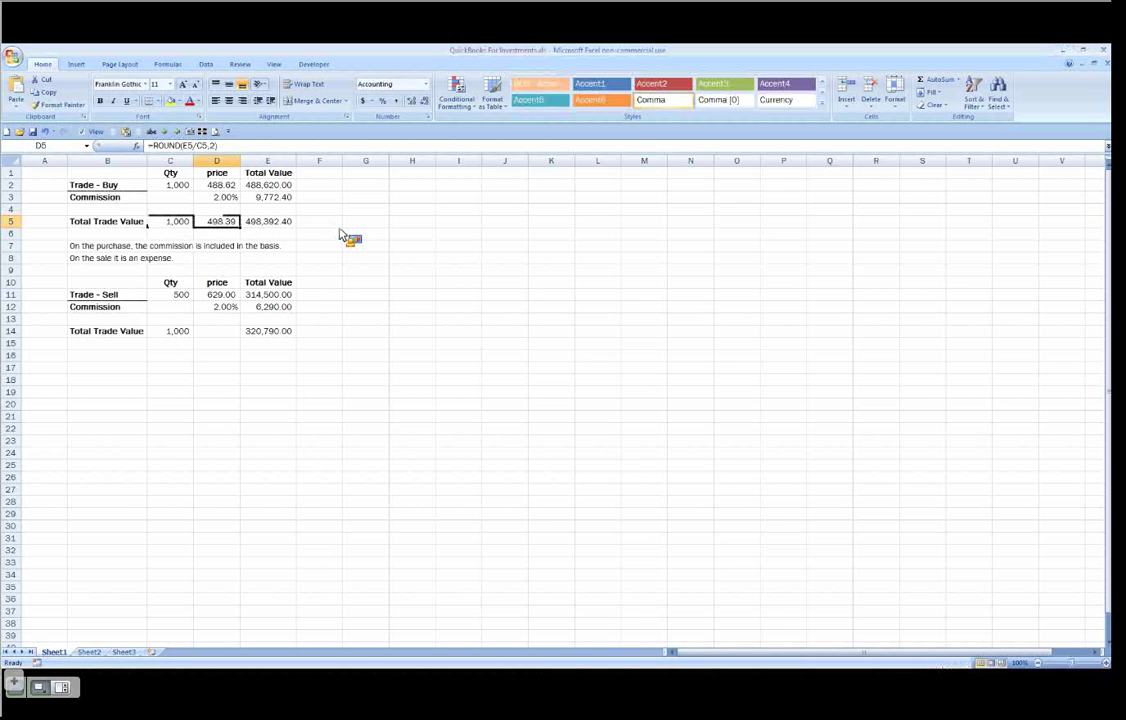
left_click(326, 224)
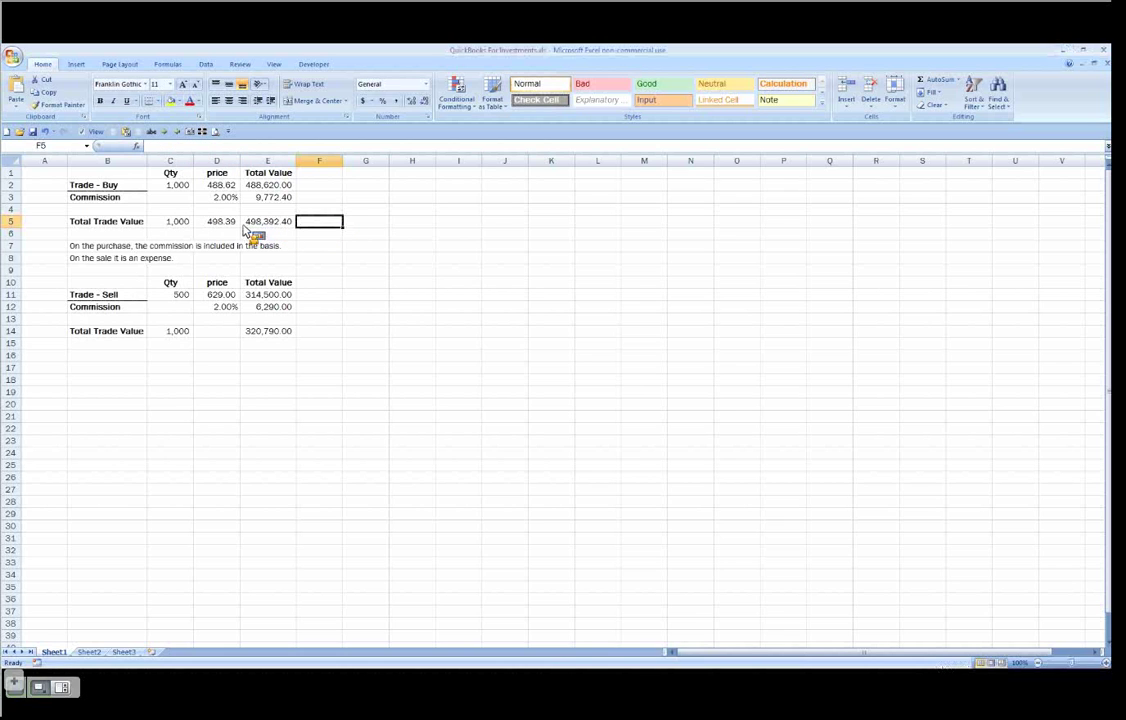
key("Left")
key("Left")
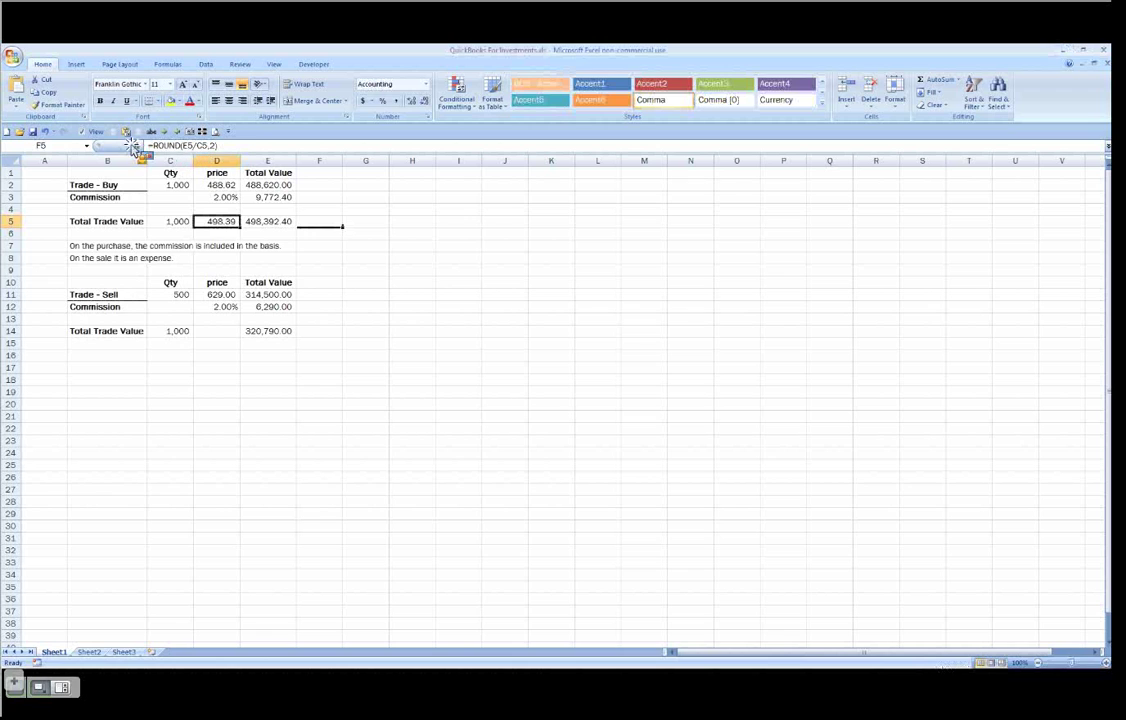
left_click(220, 146)
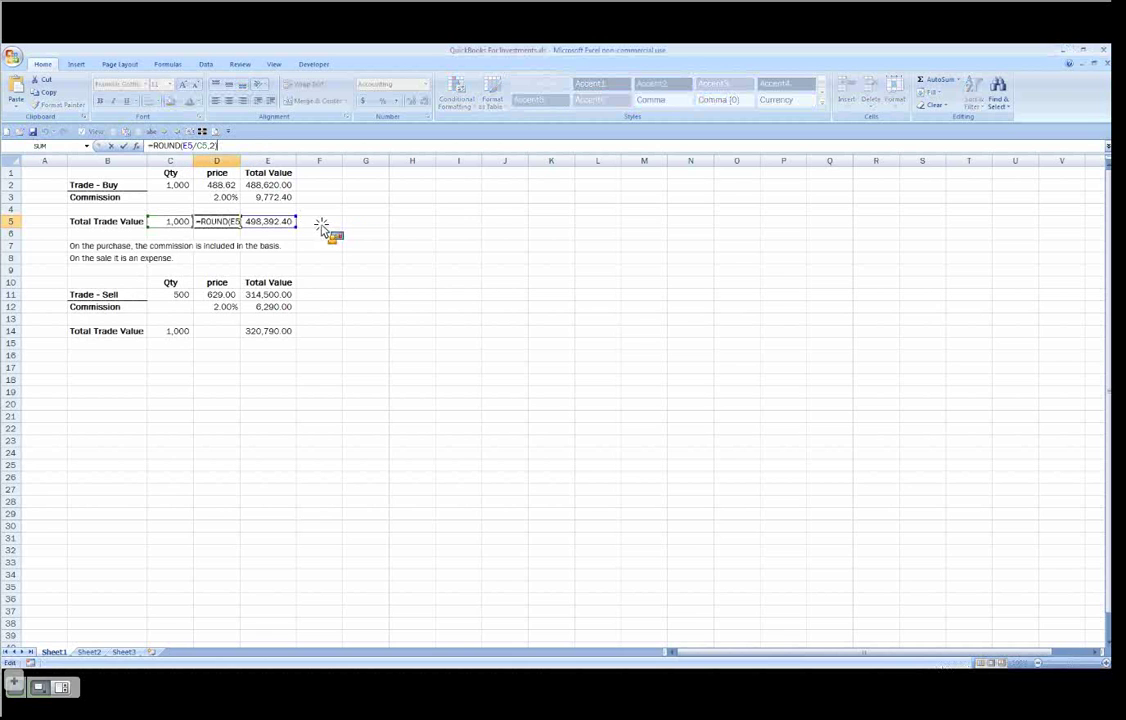
left_click(330, 223)
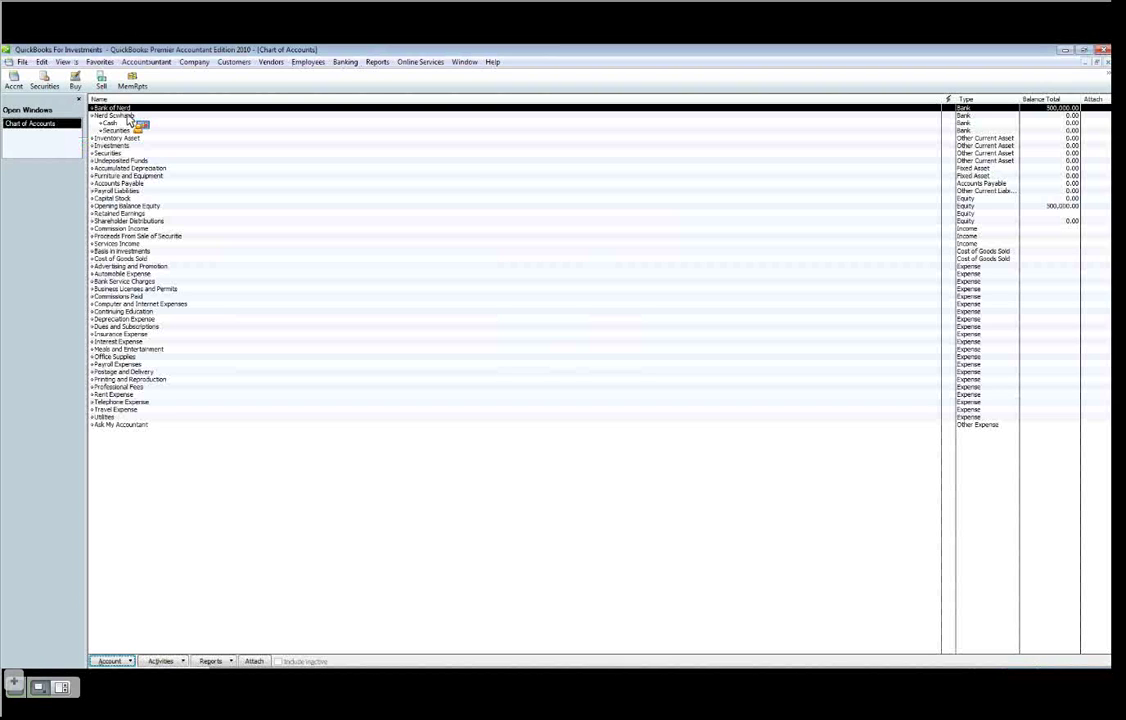
Select the Securities subaccount under Nerd Schwaab in the Chart of Accounts
left_click(120, 130)
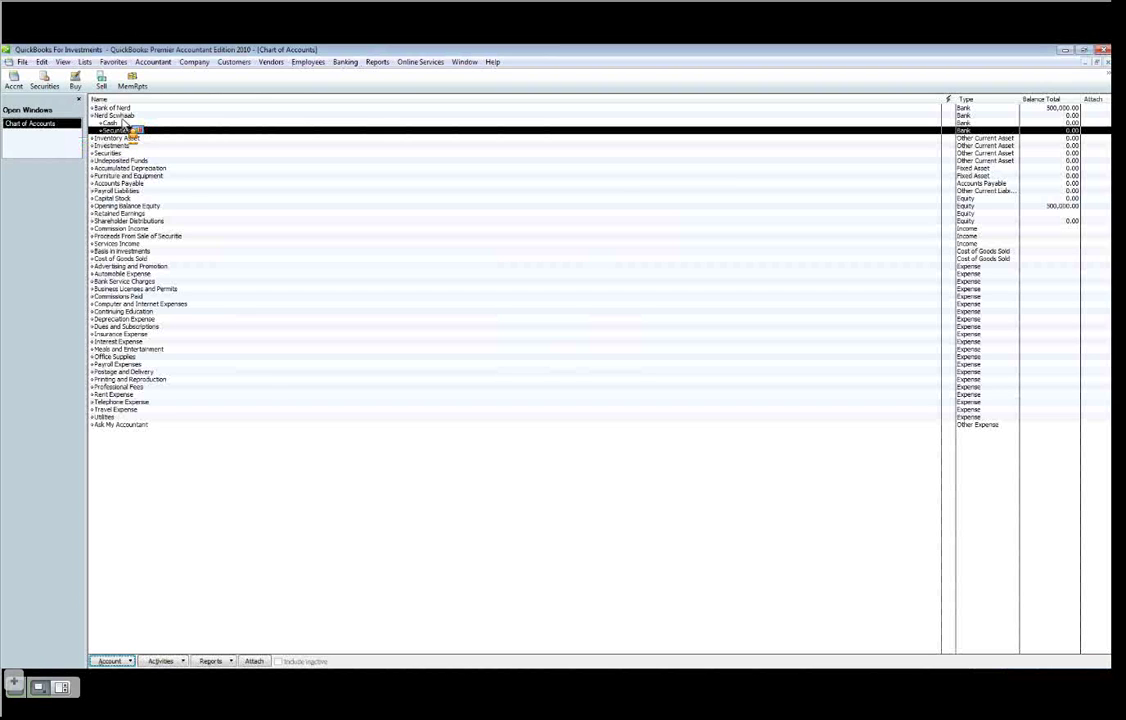
left_click_drag(121, 119, 319, 203)
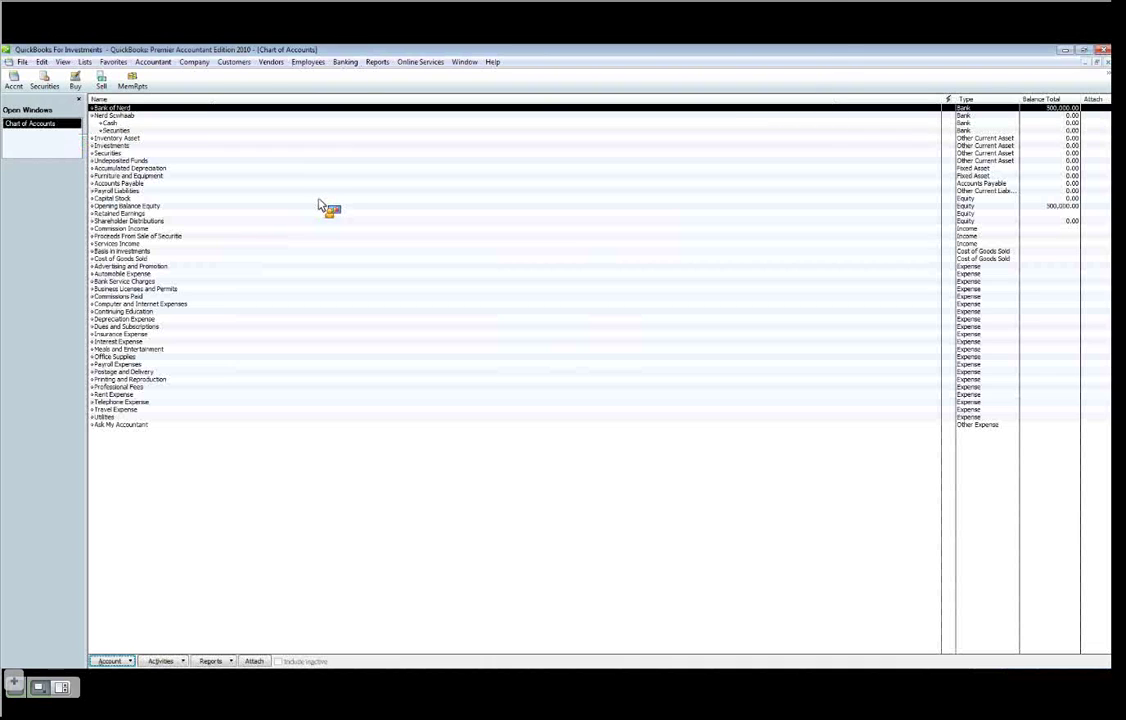
Write a 400,000 EFT check from Bank of Nerd to Nerd Schwaab, charged to Nerd Schwaab:Cash, and save it
key("ctrl+w")
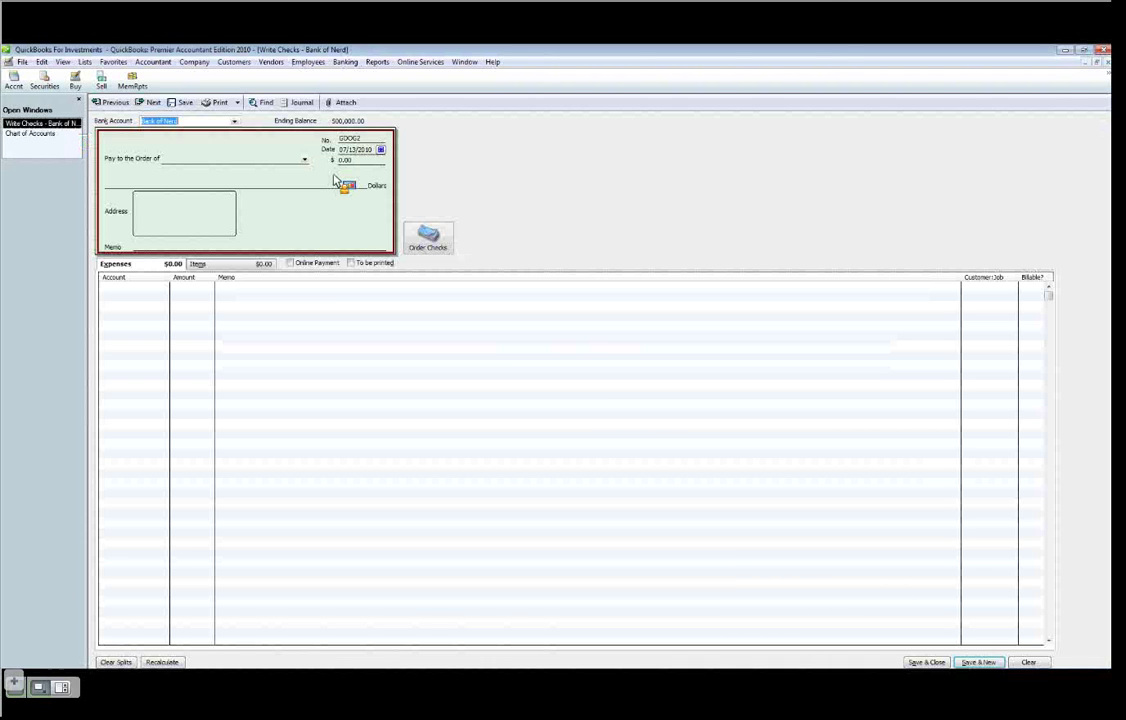
key("Tab")
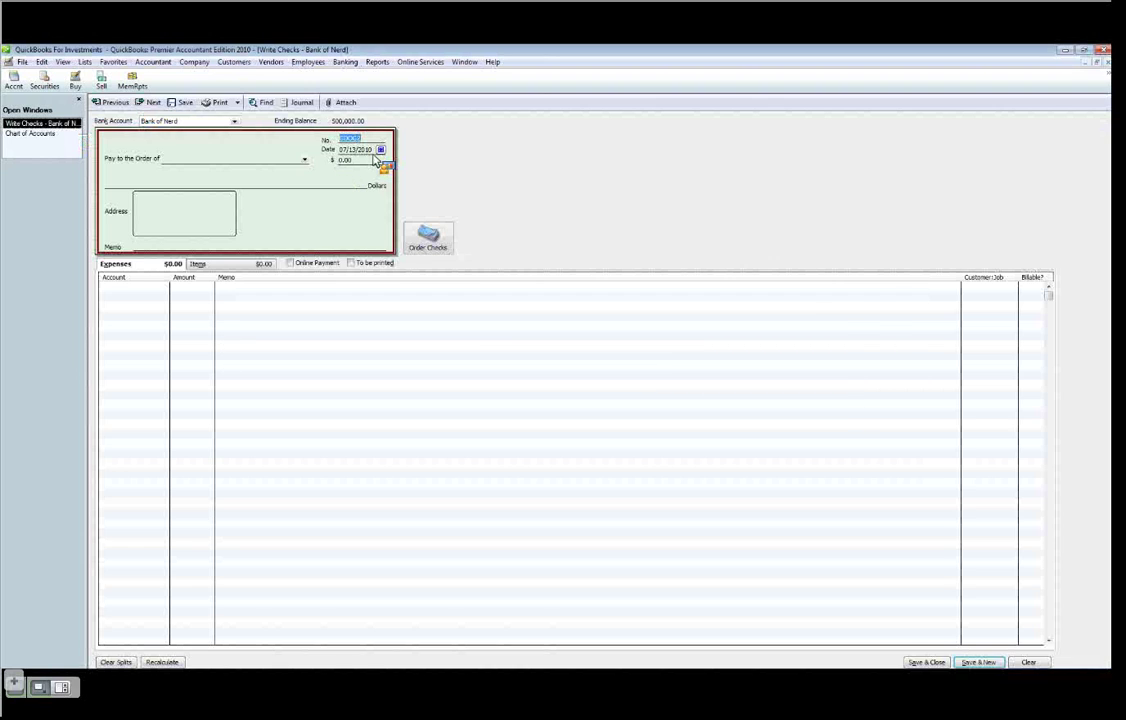
type("EFT")
key("Tab")
type("Nerd Schwaab")
key("Tab")
type("400,")
type("000")
key("Tab")
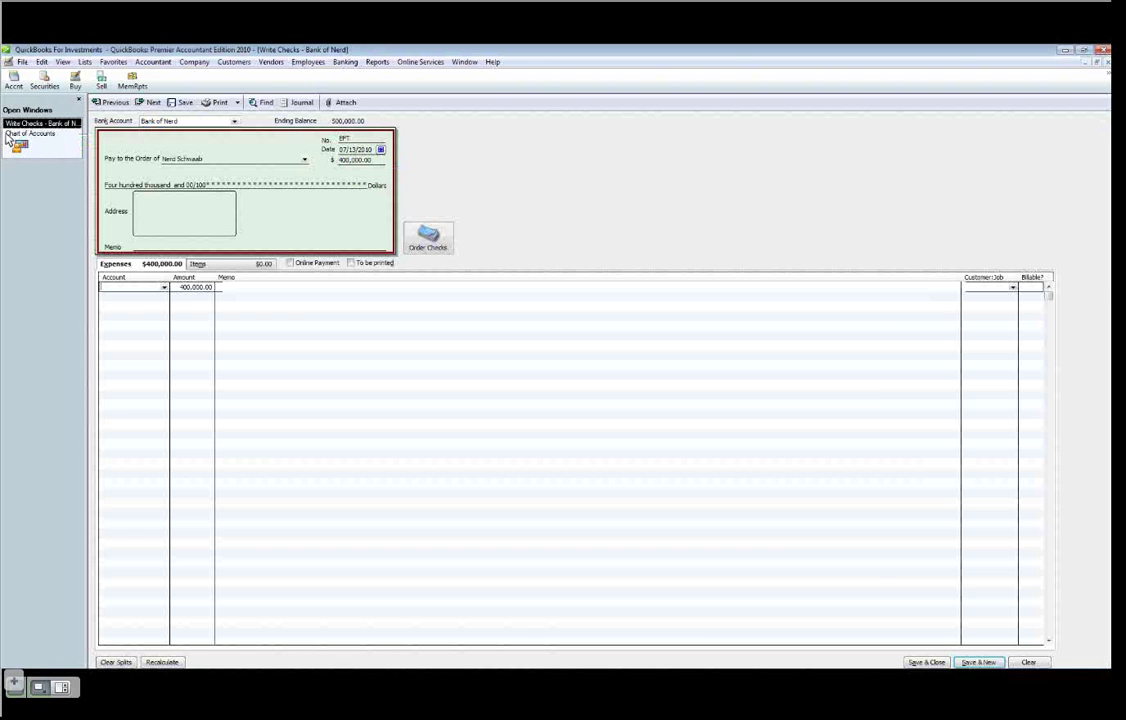
left_click(164, 287)
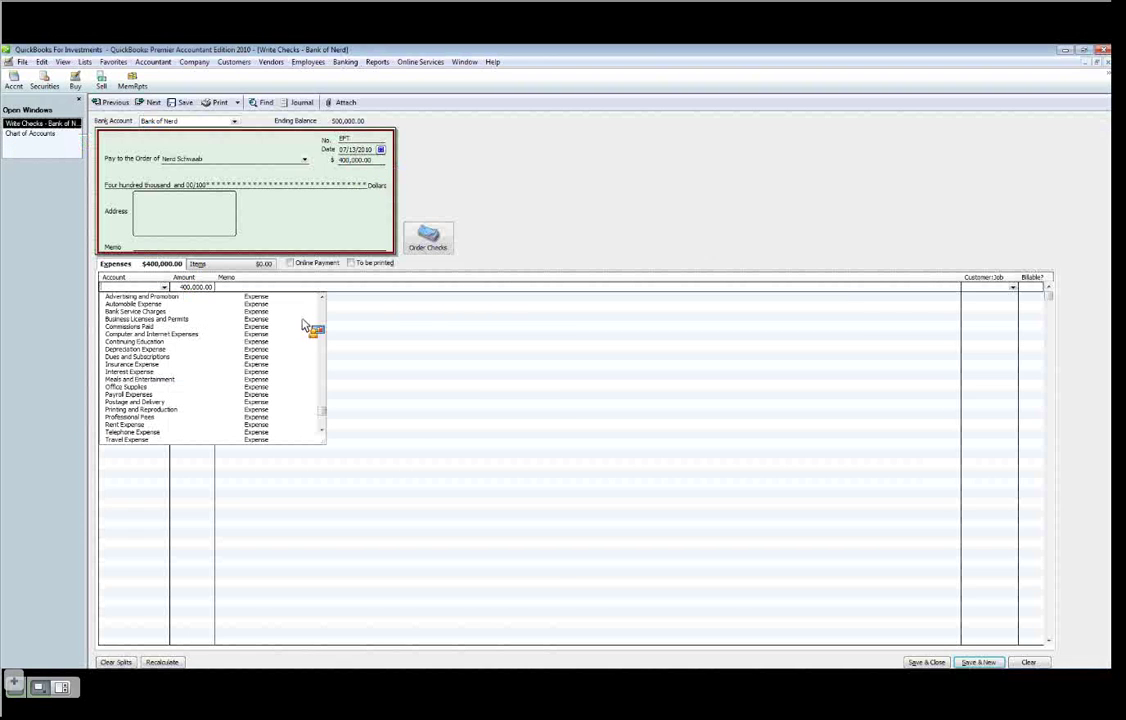
left_click(321, 306)
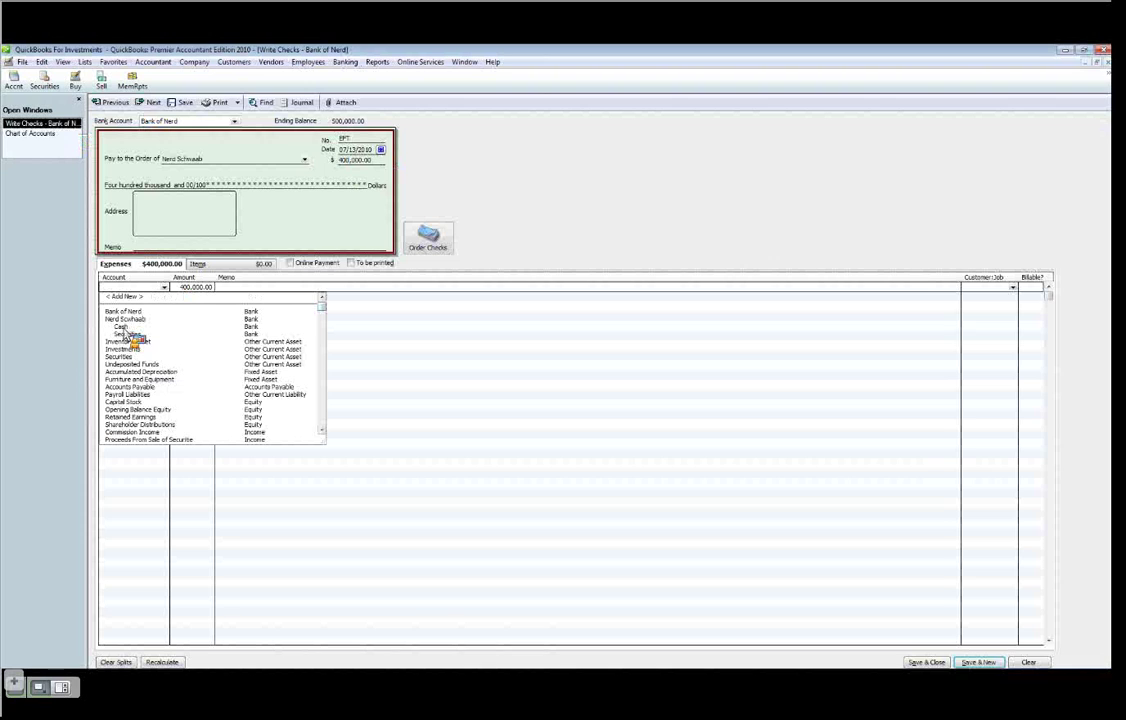
left_click(196, 286)
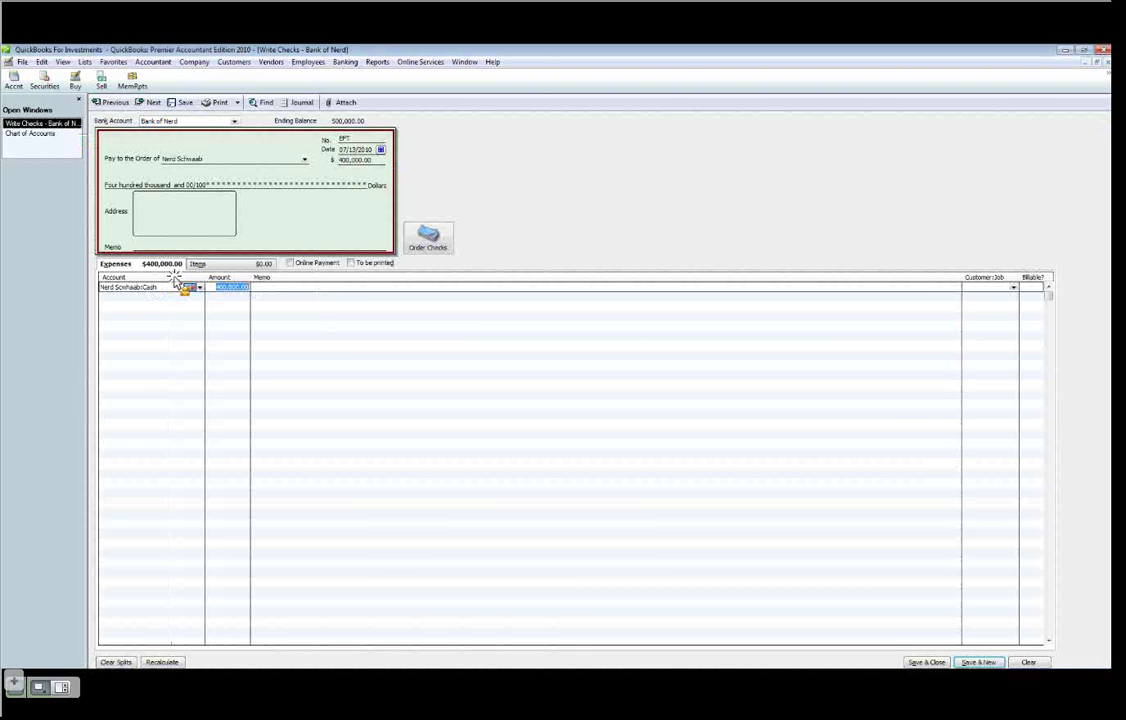
left_click(926, 662)
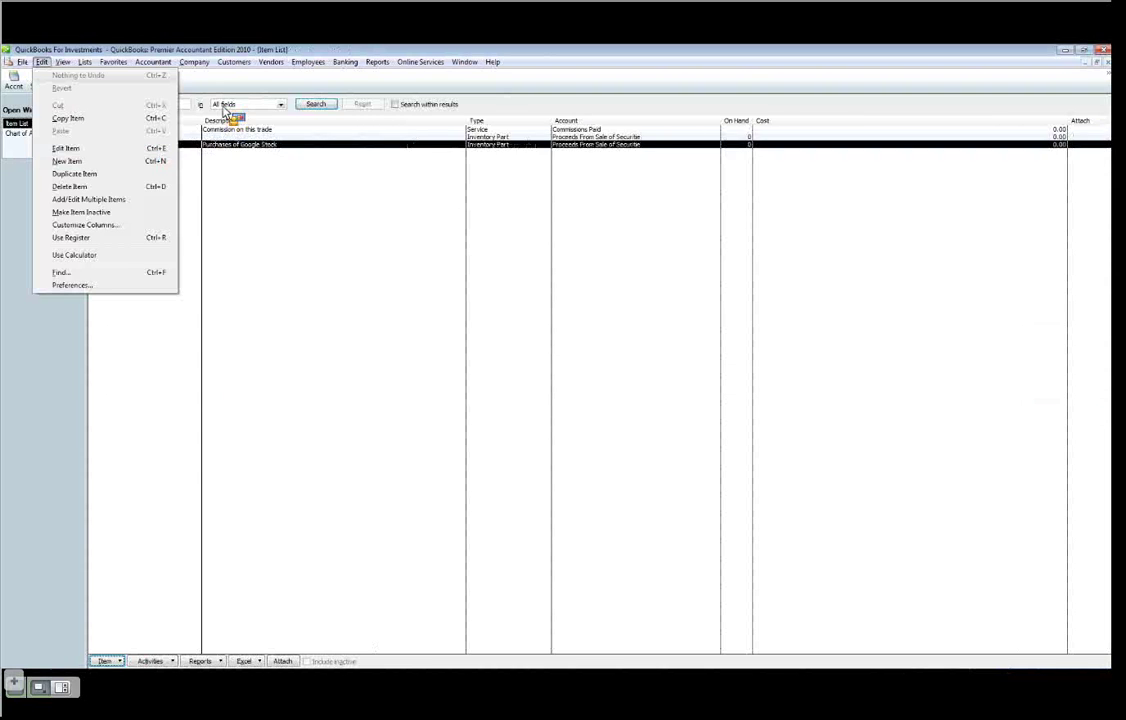
Open the Goog item from the Item List for editing
key("Return")
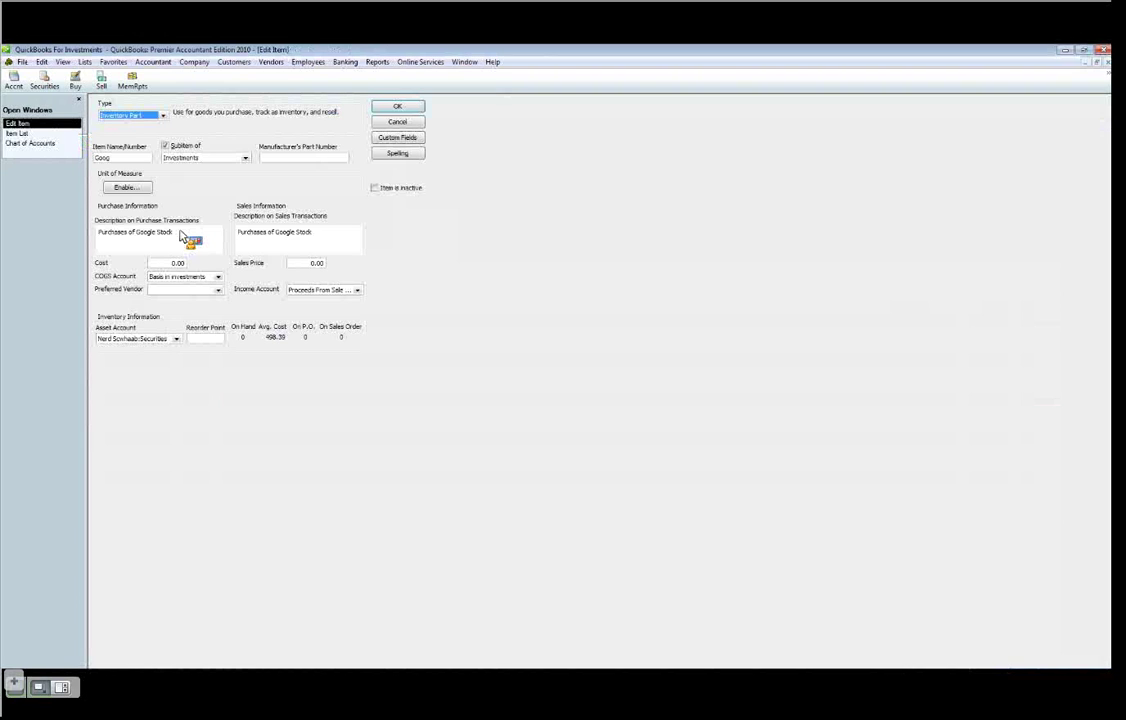
Keep Goog's COGS account as Basis in investments, asset as Securities, and the sale-proceeds income account
left_click(216, 279)
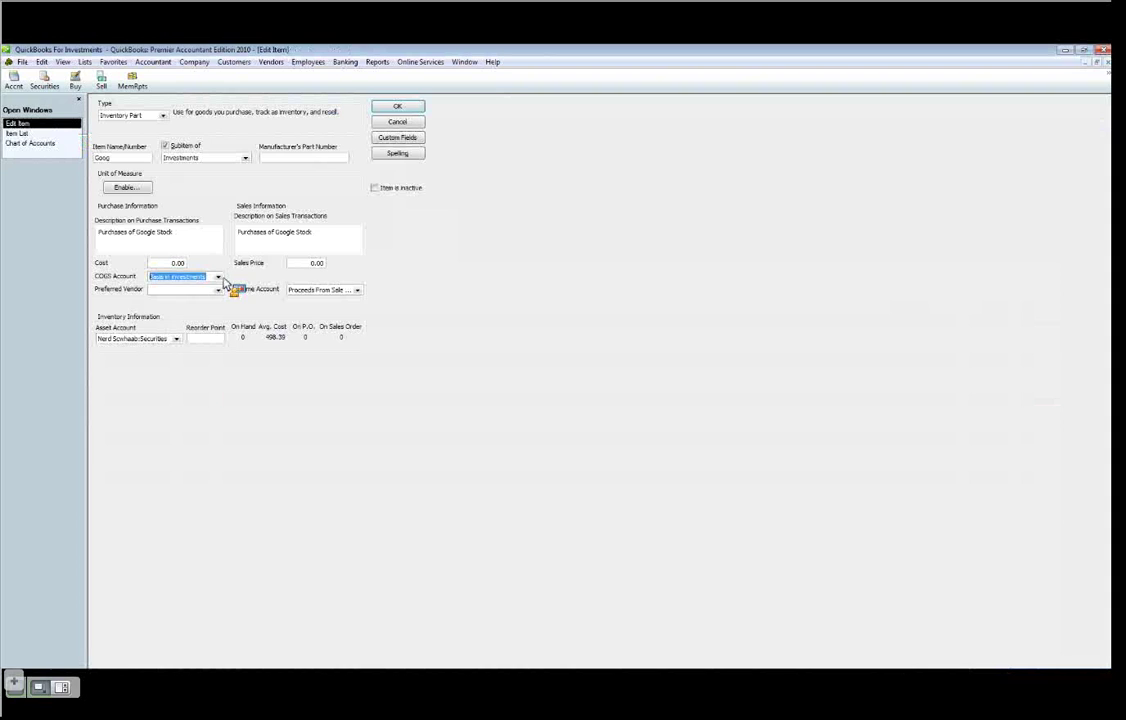
left_click(218, 277)
left_click(216, 289)
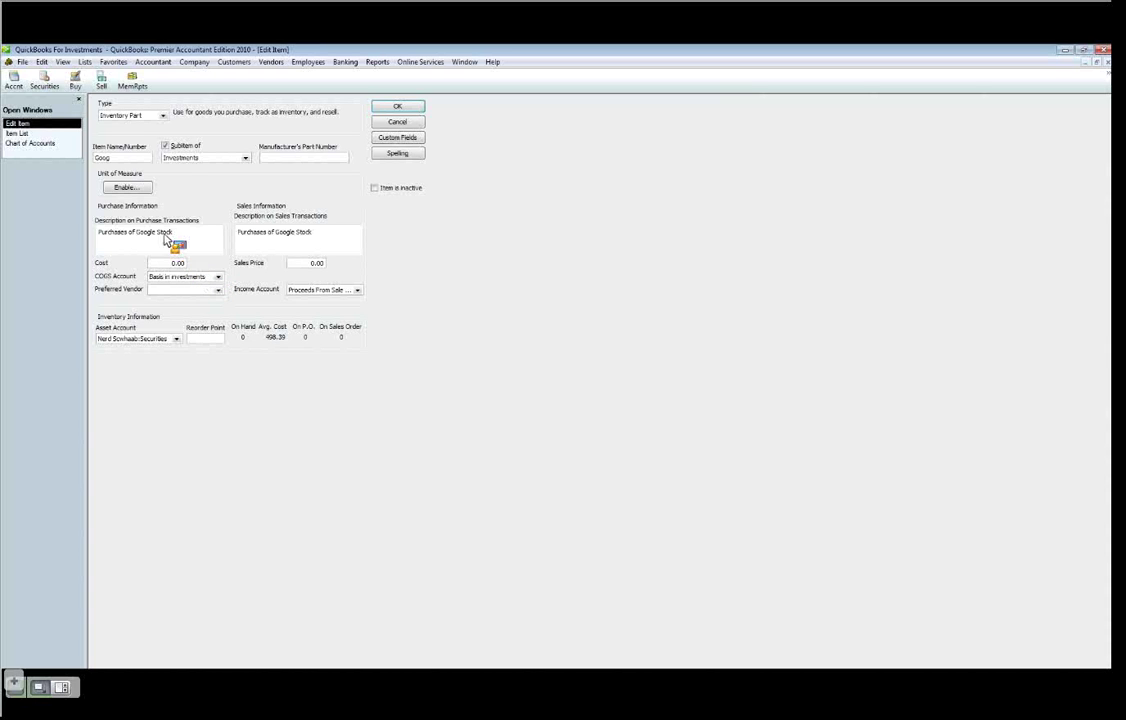
left_click(176, 339)
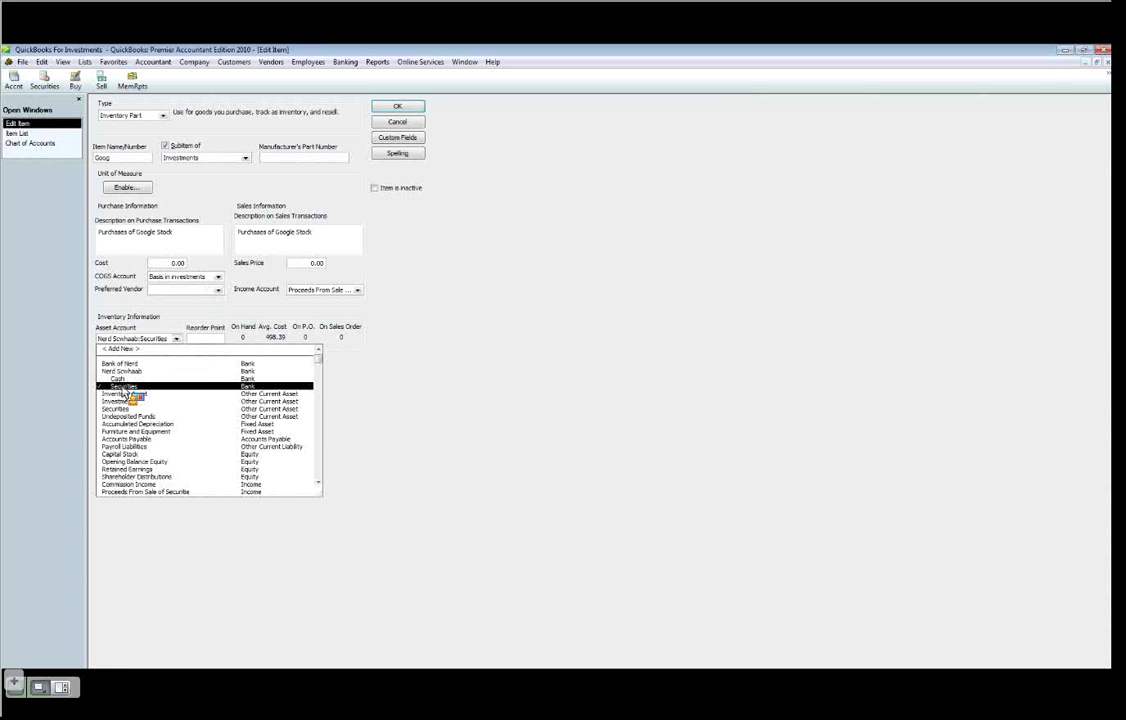
left_click(190, 345)
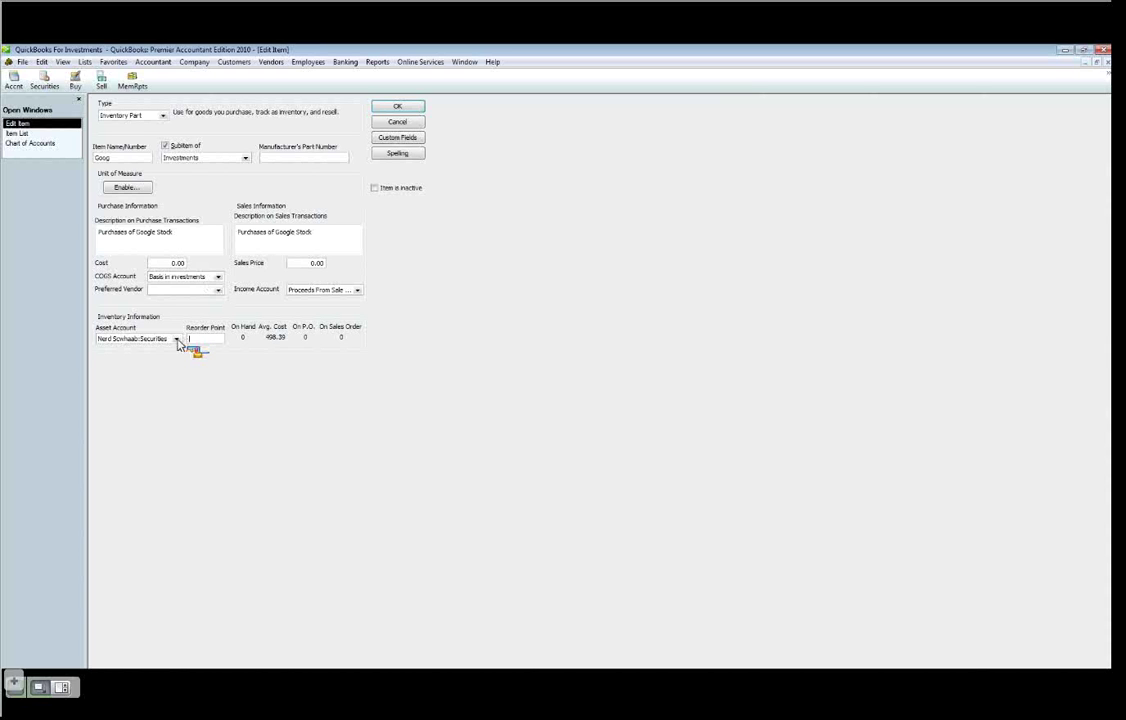
key("alt+Down")
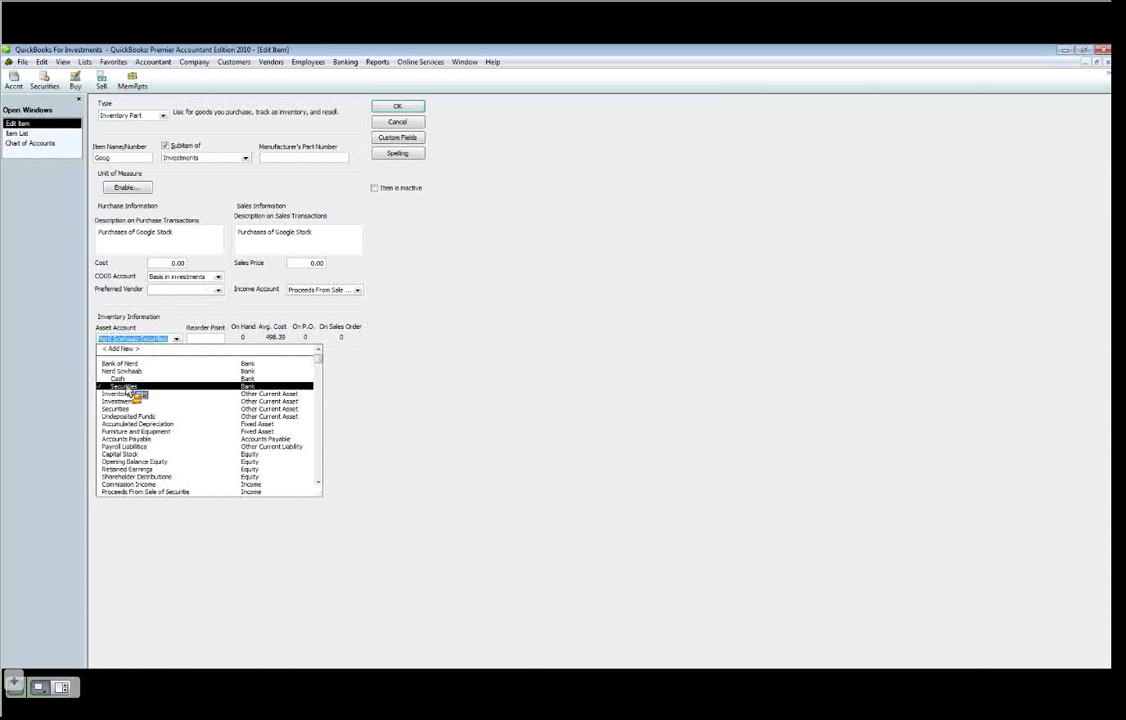
left_click(206, 230)
left_click(358, 290)
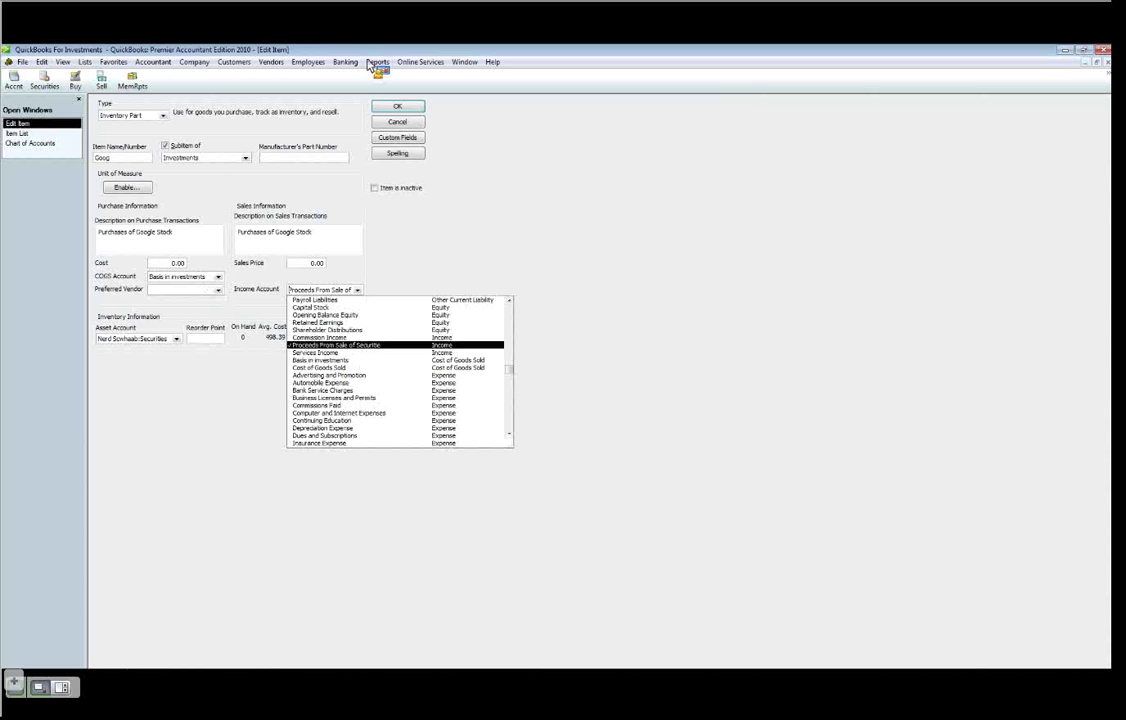
left_click(396, 105)
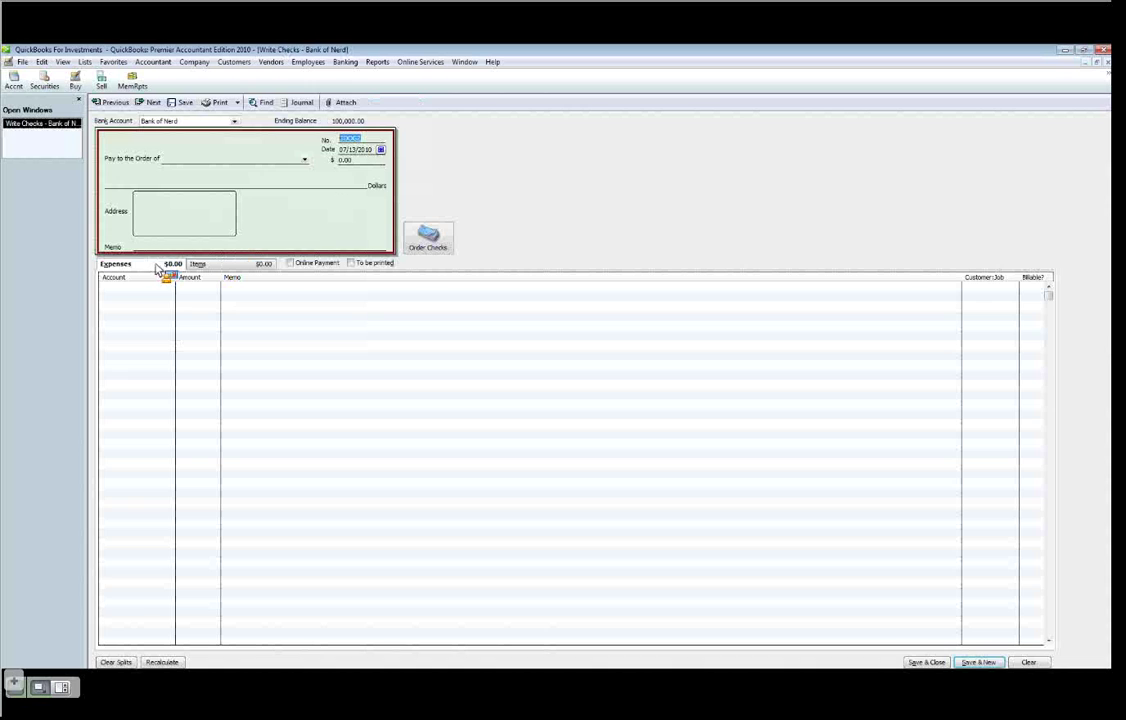
Switch the check to item lines and pay it from the Nerd Schwaab:Cash account
left_click(212, 268)
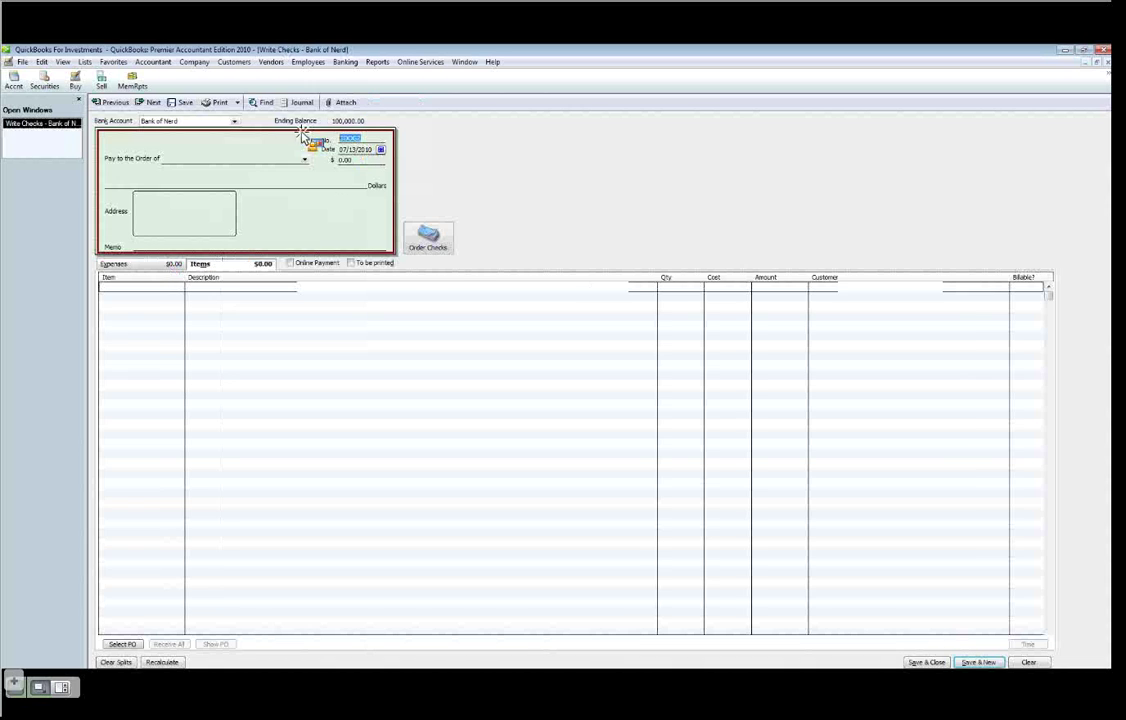
left_click(234, 121)
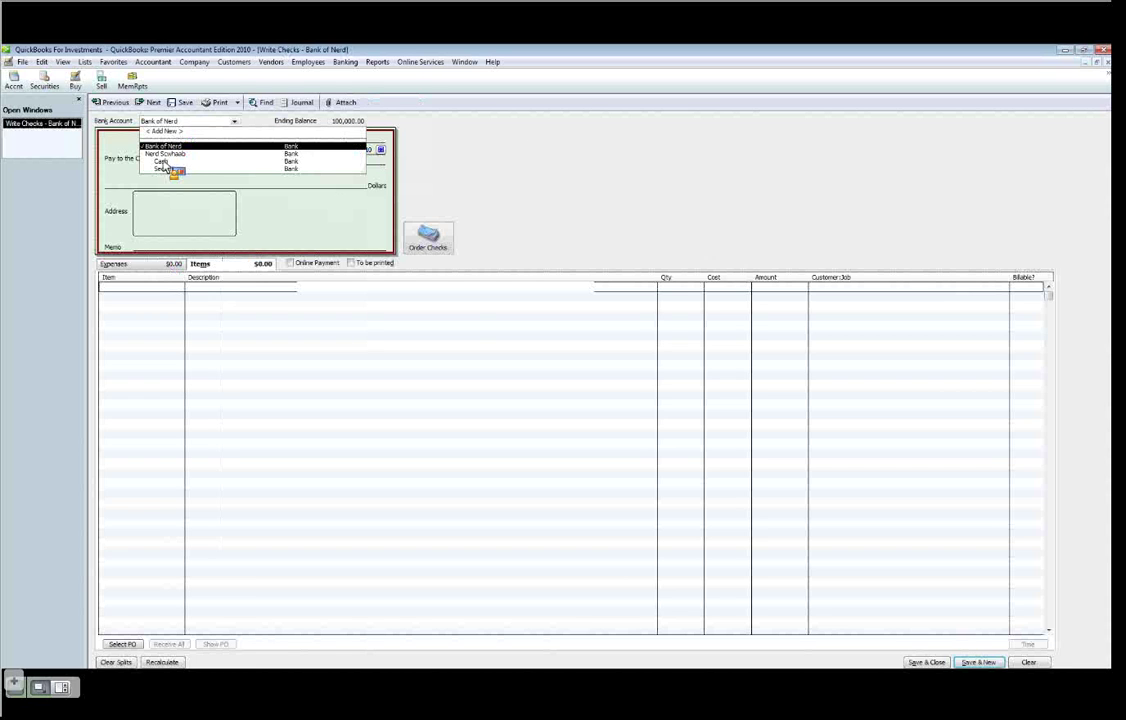
left_click(162, 161)
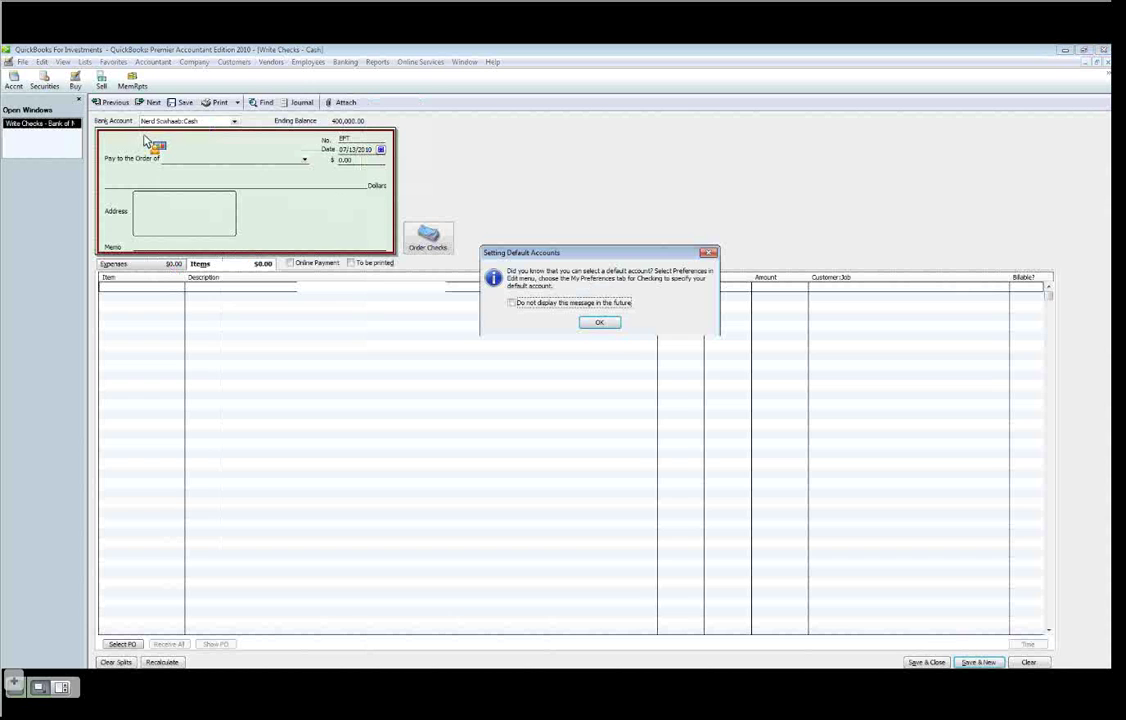
key("Return")
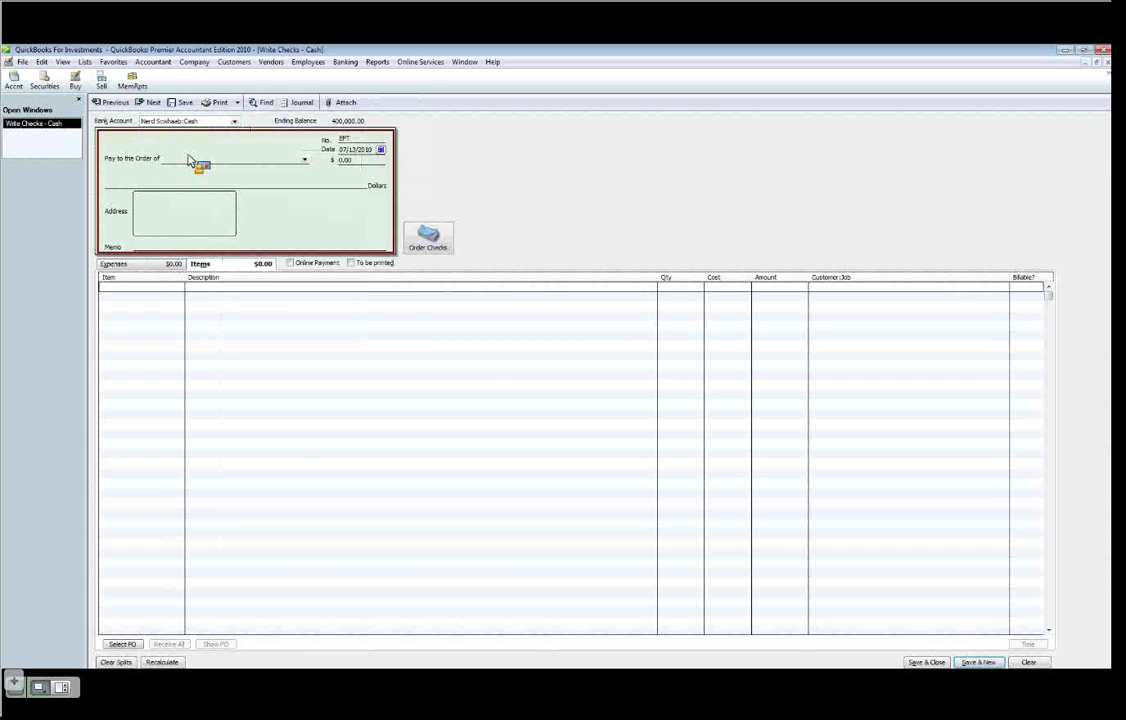
left_click(172, 121)
left_click(363, 143)
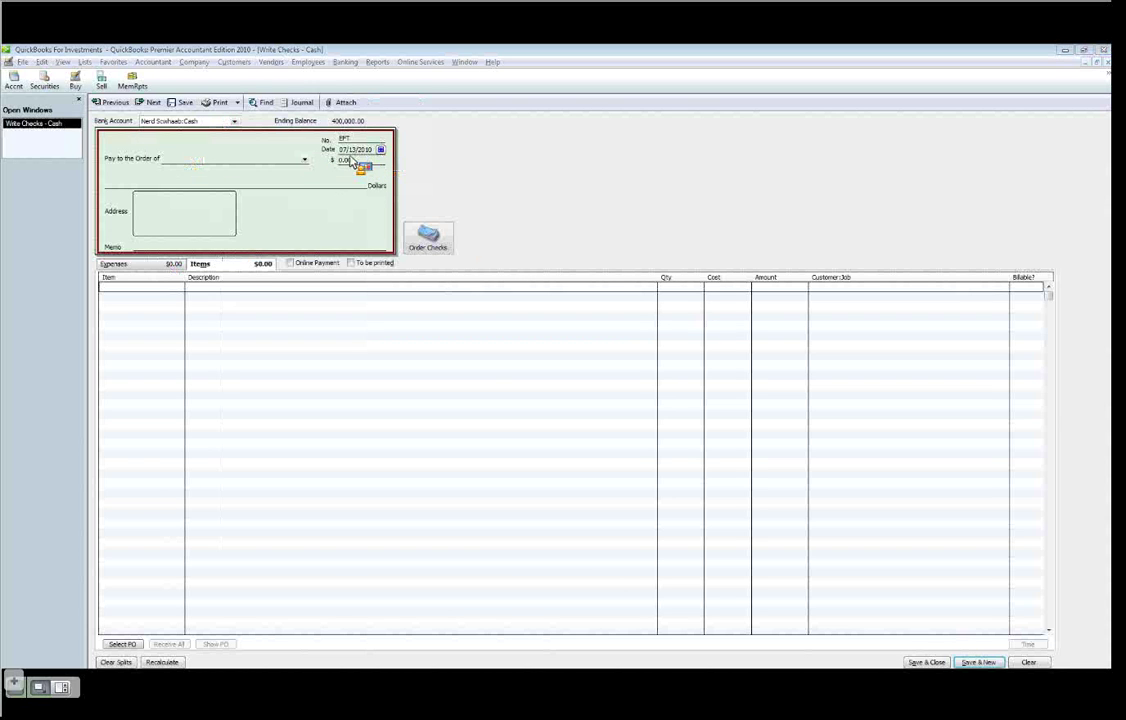
Enter the Goog cost as 498,392.40 divided by 1,000, keeping the stored item cost, then quantity 1,000
key("alt+Tab")
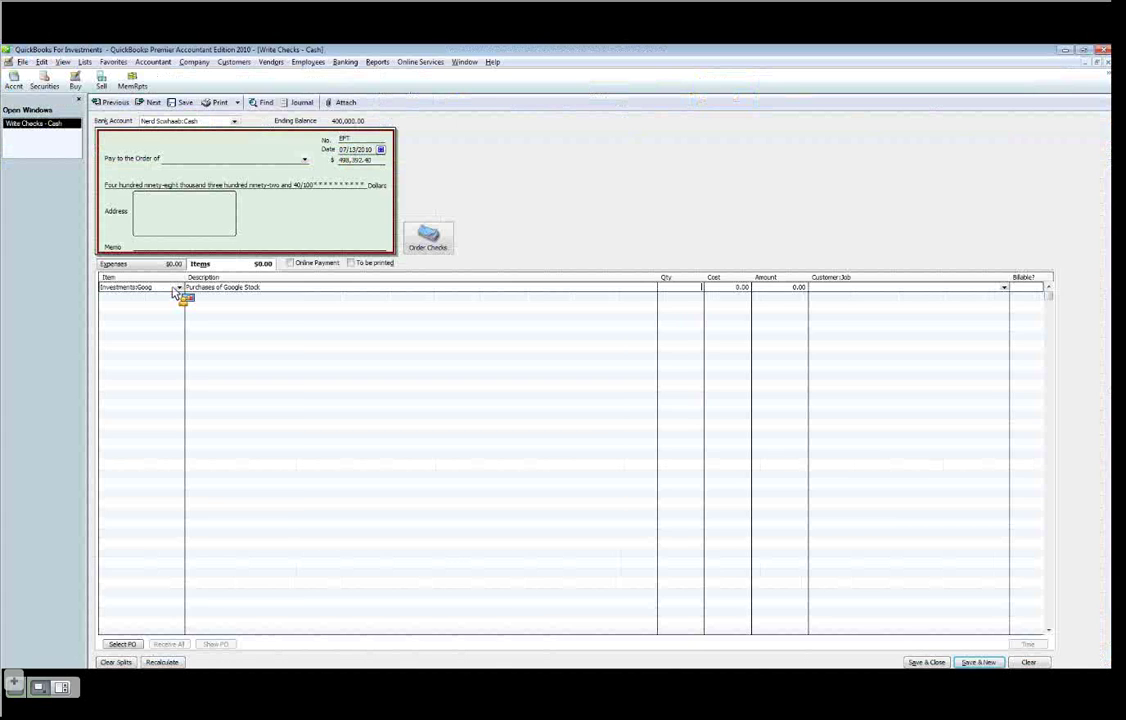
type("1")
key("Tab")
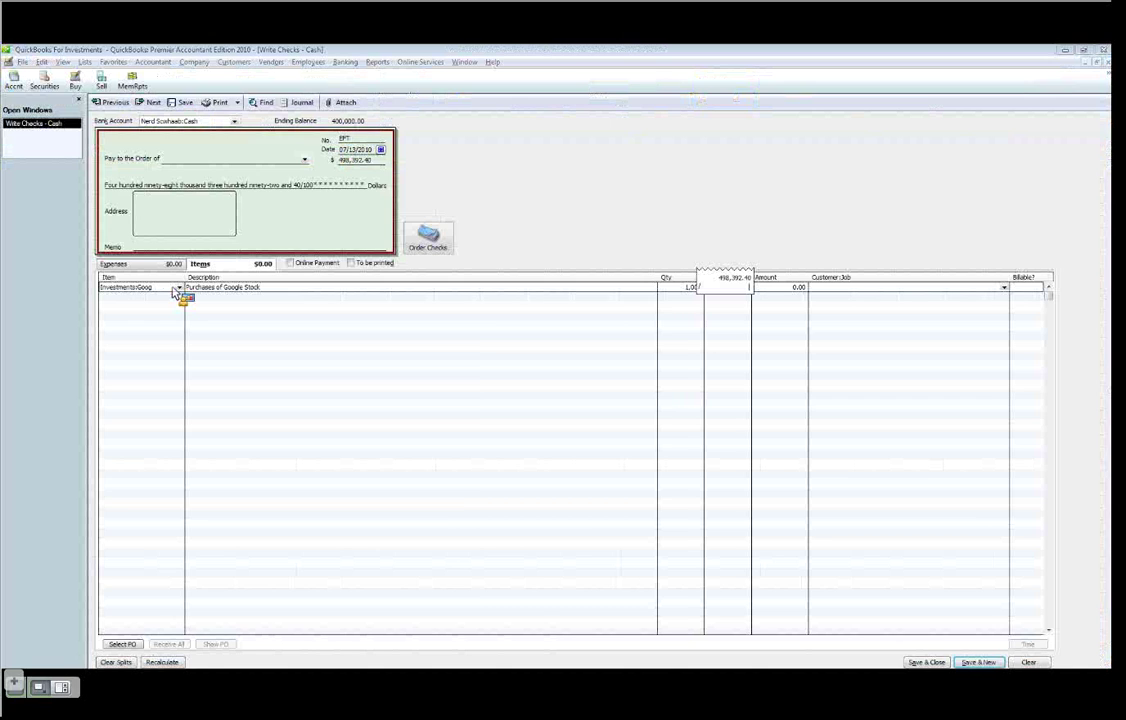
type("1000")
key("Tab")
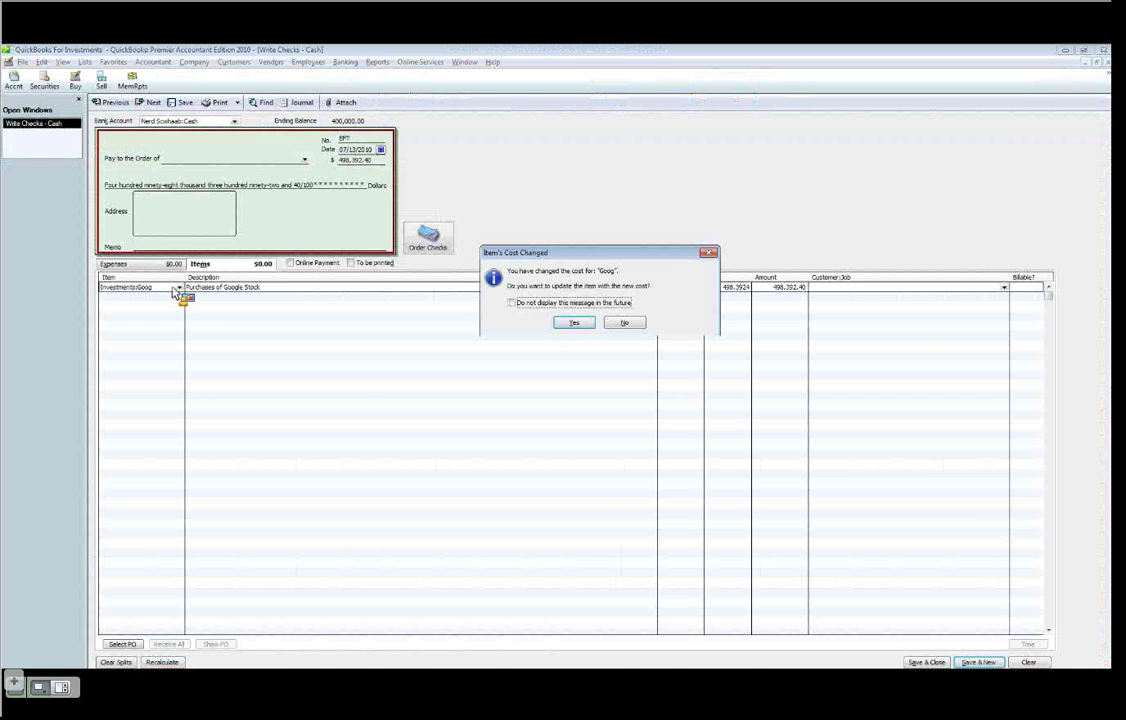
left_click(627, 323)
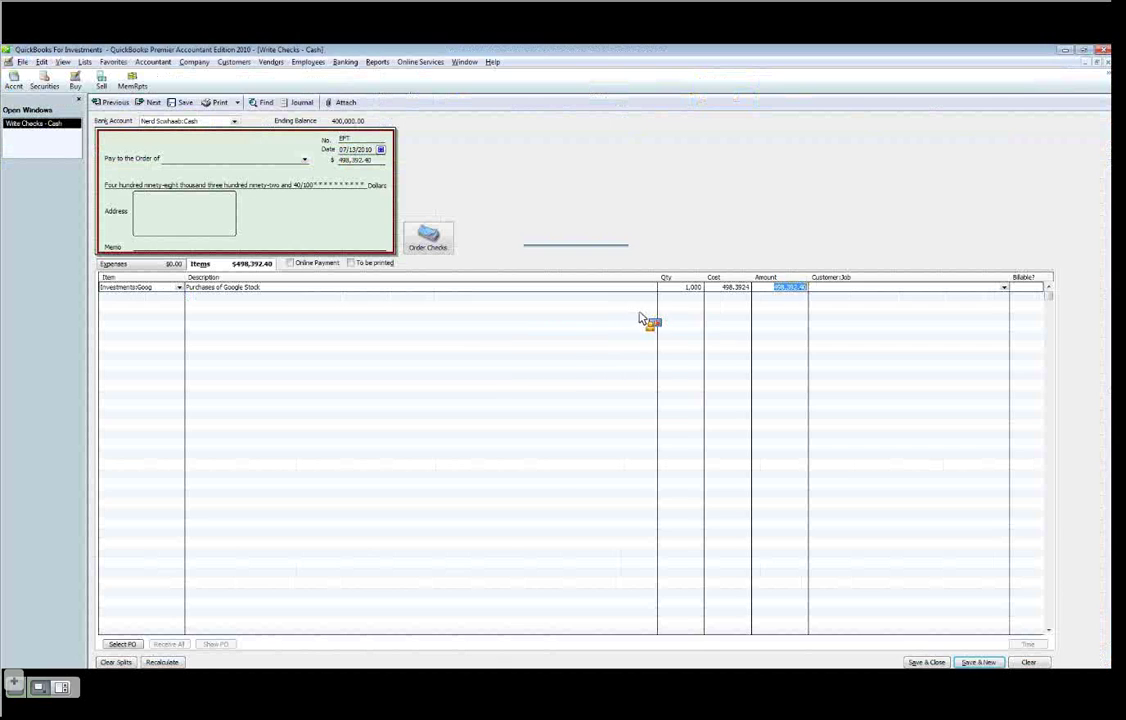
left_click(828, 289)
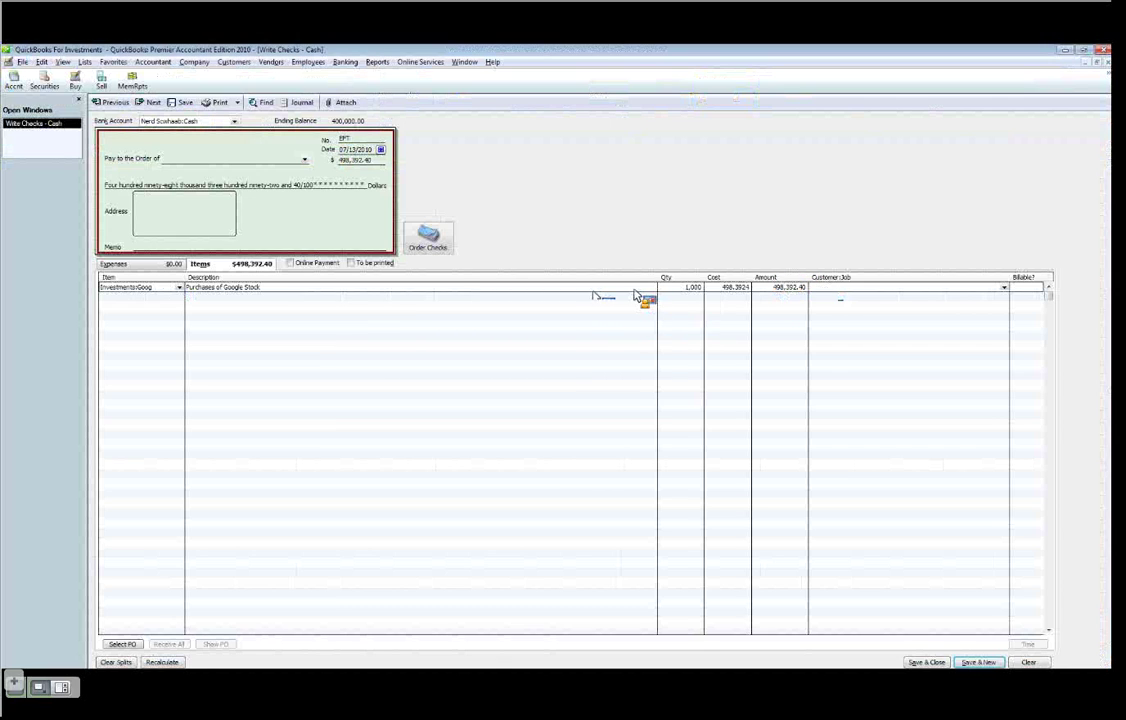
left_click(646, 288)
key("Tab")
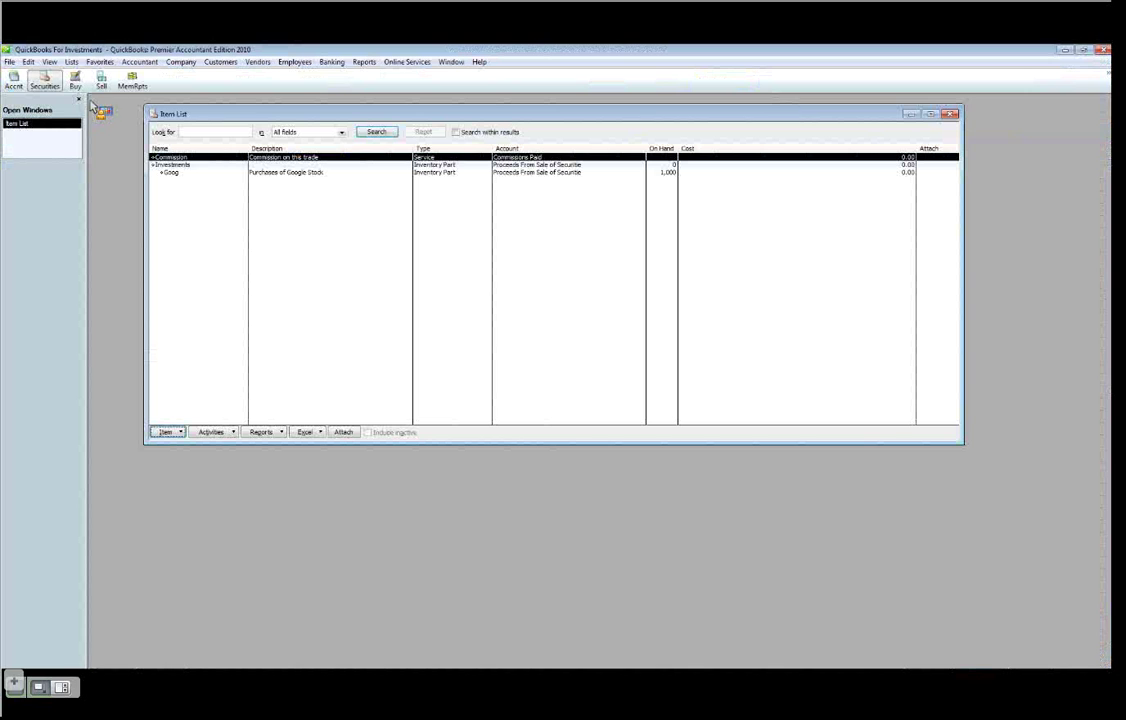
Maximize the Chart of Accounts and set the Bank of Nerd funding check amount to 100,000
left_click(14, 80)
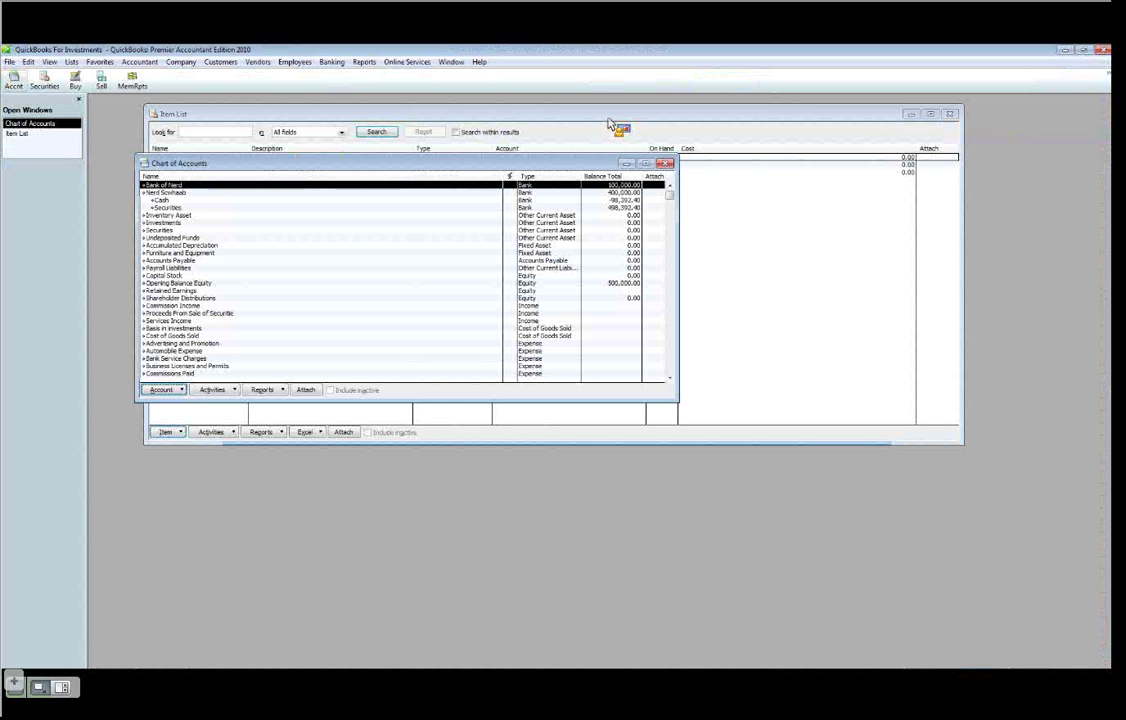
left_click(645, 163)
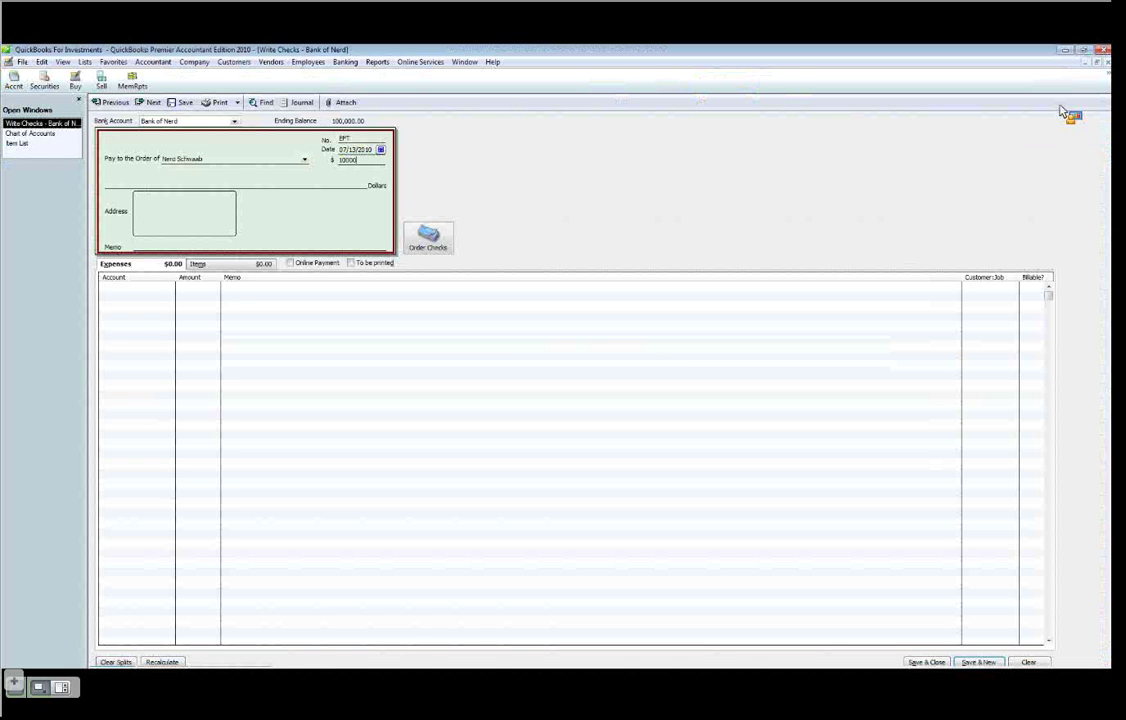
type("0")
key("Tab")
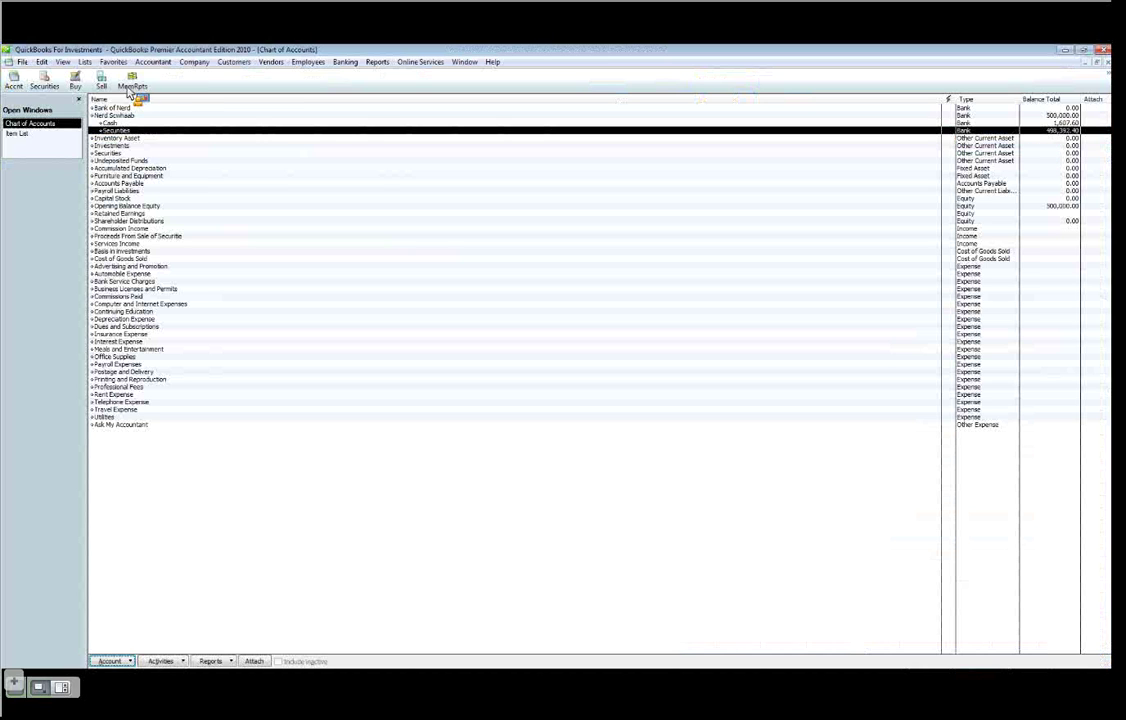
Create a sales receipt to Nerd Schwaab dated 07/20/2010 for 500 Investments:Goog shares
left_click(104, 86)
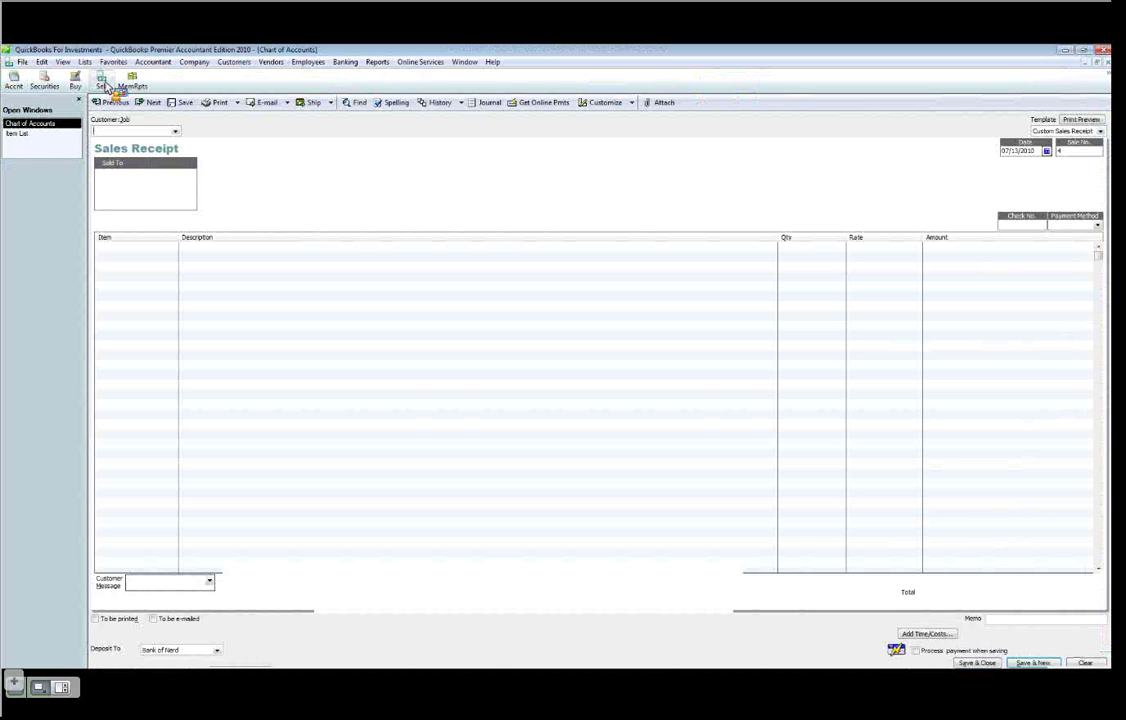
left_click(175, 131)
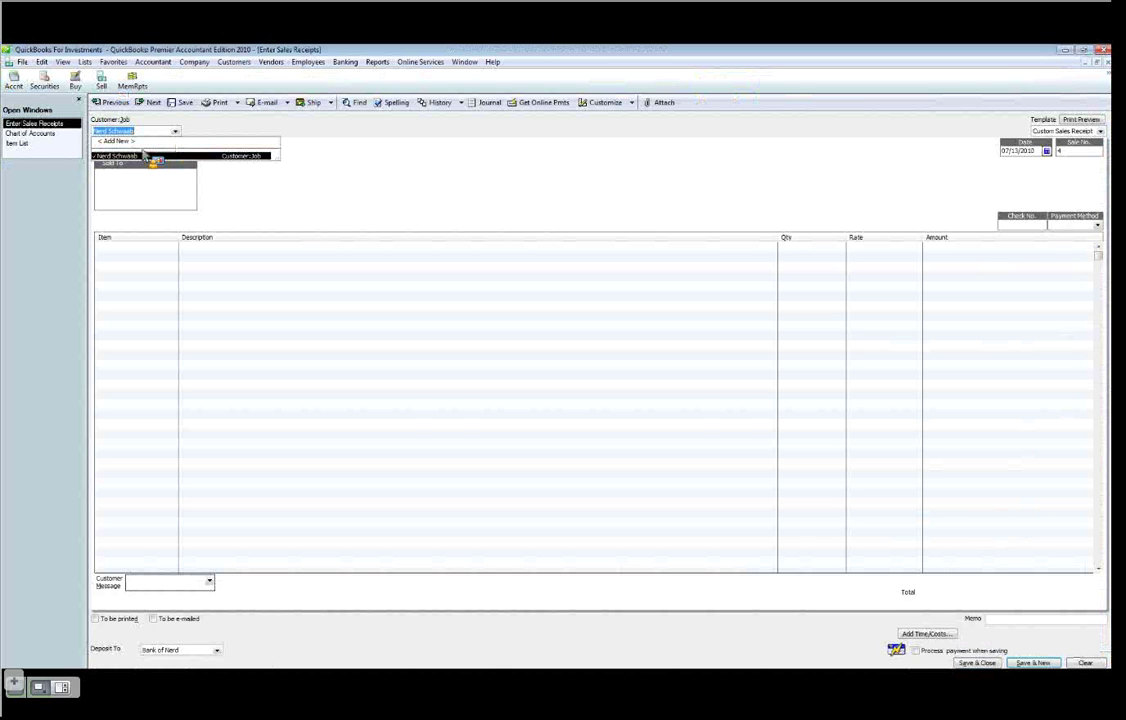
left_click(145, 157)
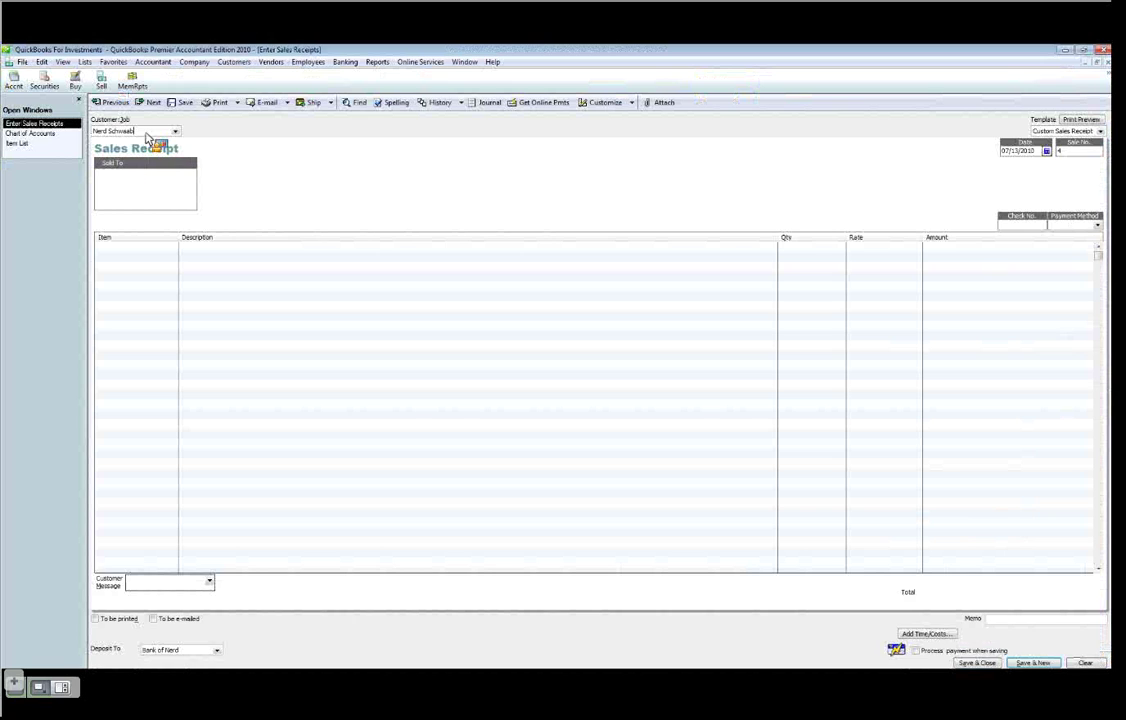
key("Tab")
key("Tab")
key("shift+Tab")
key("Tab")
key("Tab")
key("Tab")
key("Tab")
key("Tab")
type("i:g")
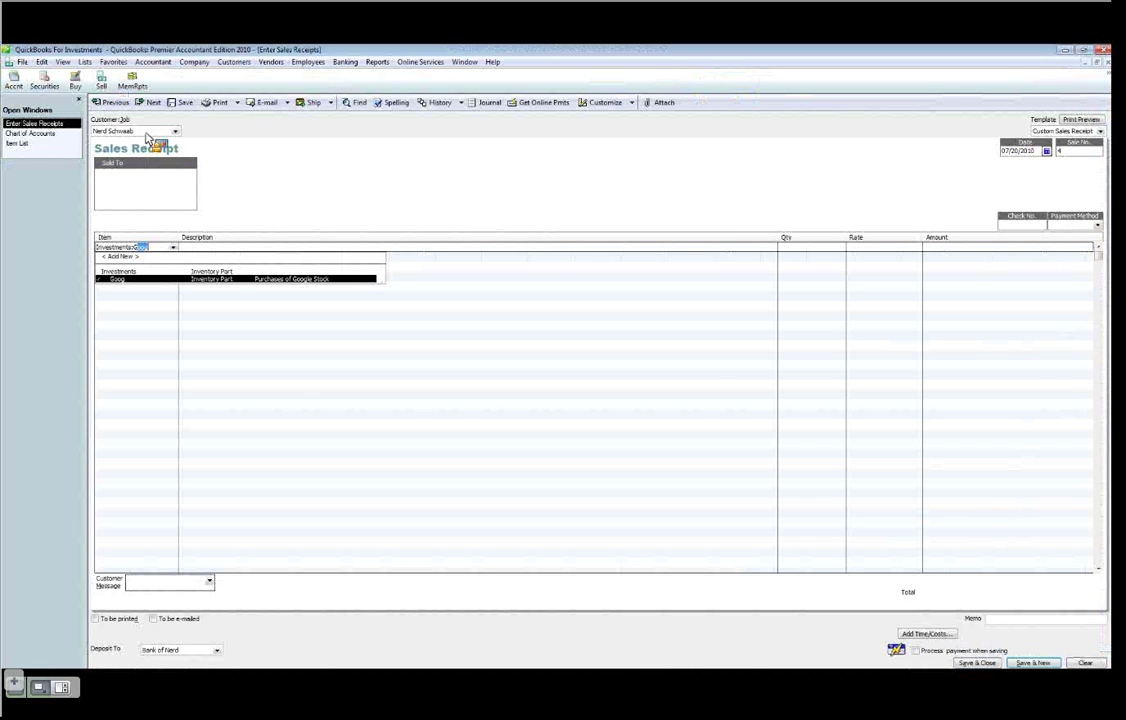
key("Tab")
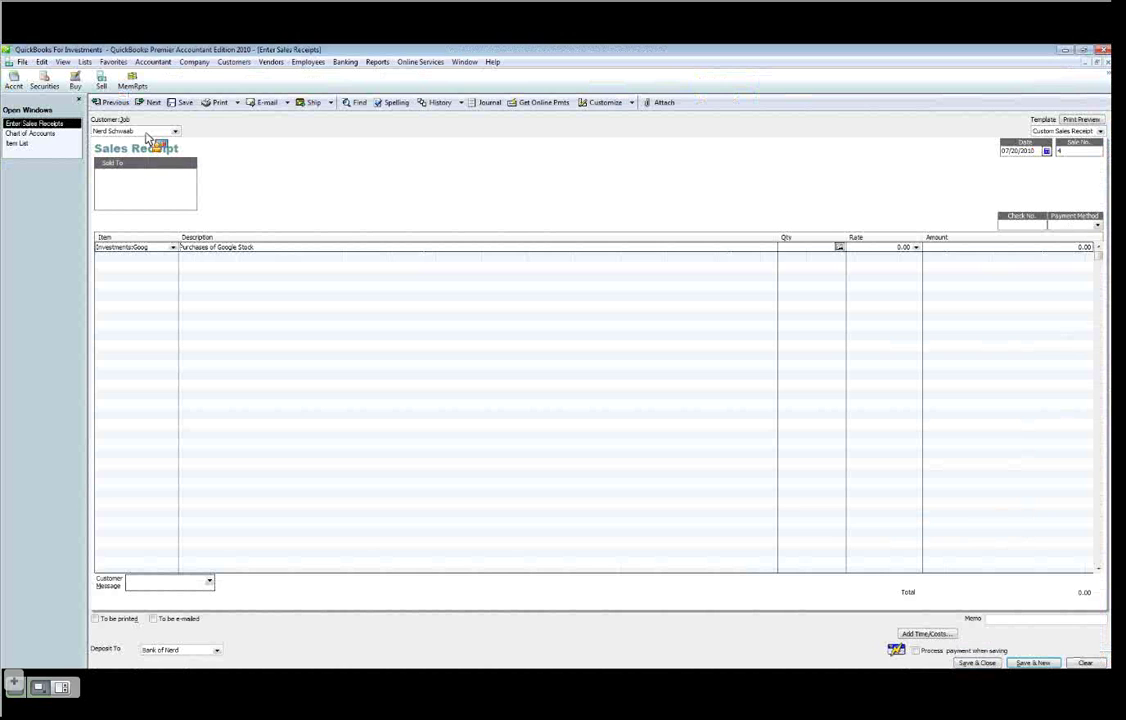
type("500")
key("alt+Tab")
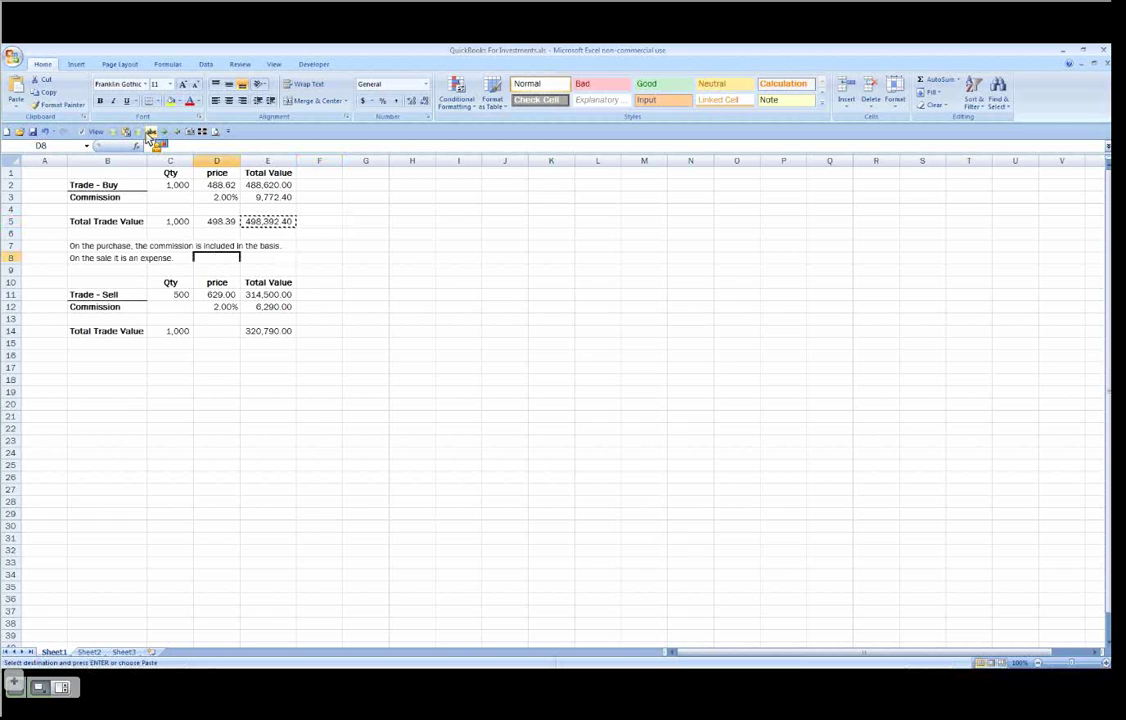
key("alt+Tab")
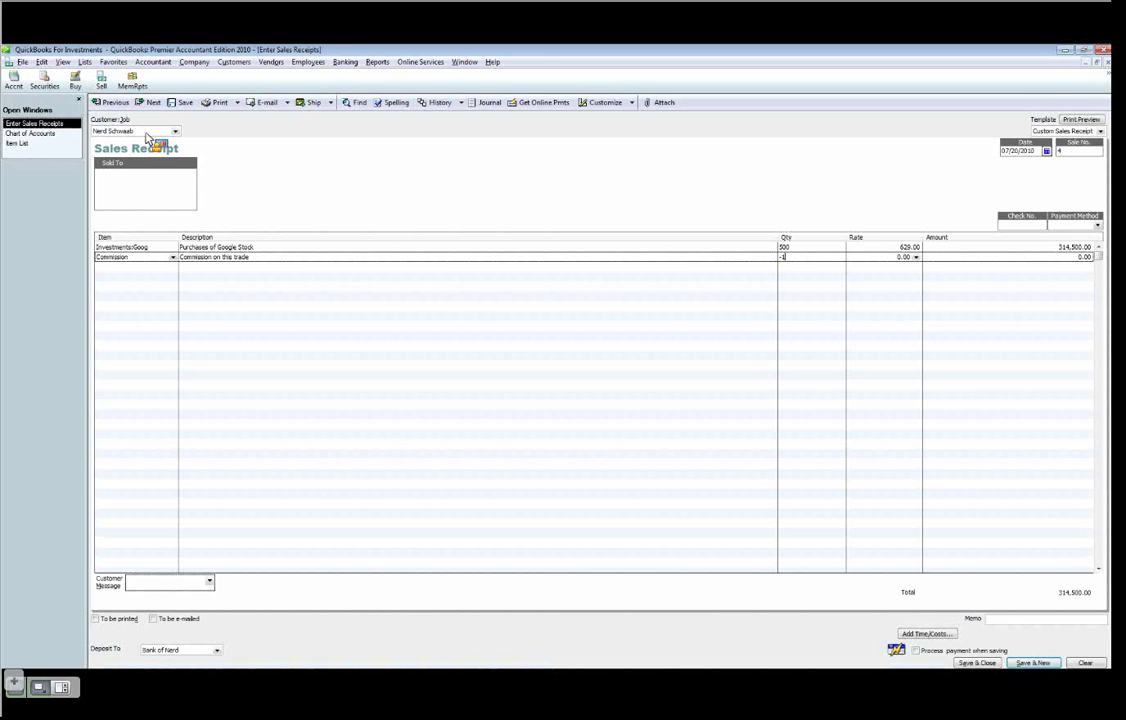
Deposit the Goog sale proceeds into Nerd Schwaab:Cash and save the sales receipt
left_click(216, 650)
left_click(163, 604)
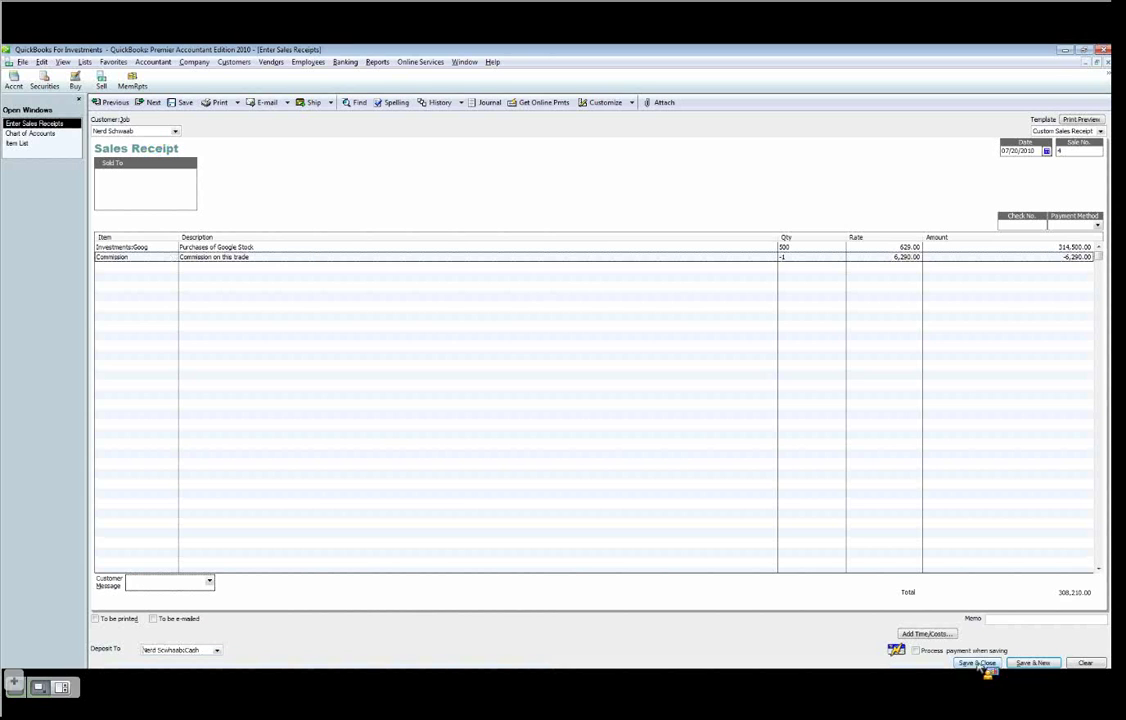
left_click(979, 663)
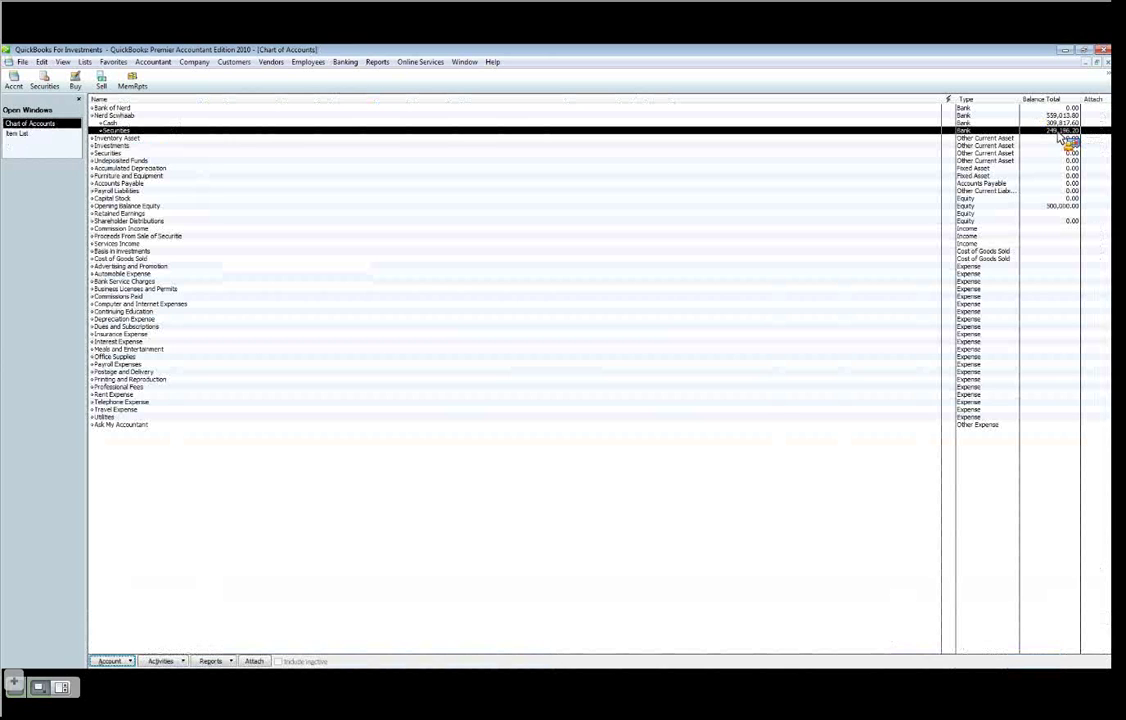
key("Up")
key("Up")
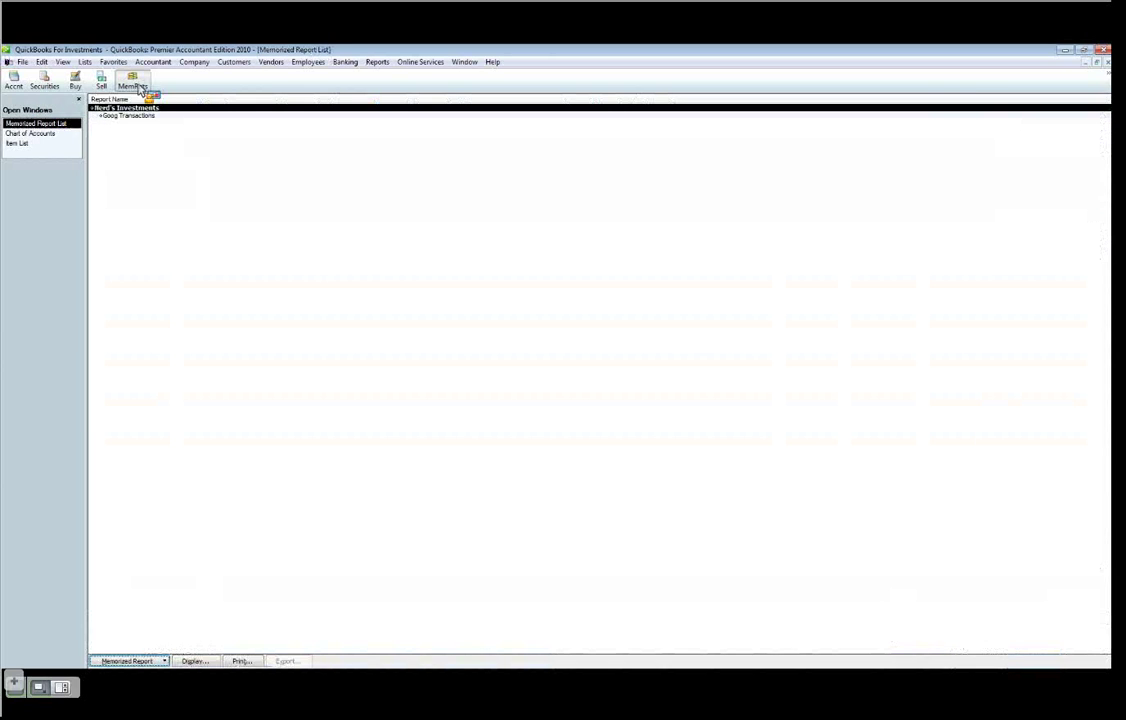
Open Goog Transactions from the Memorized Report List
double_click(141, 117)
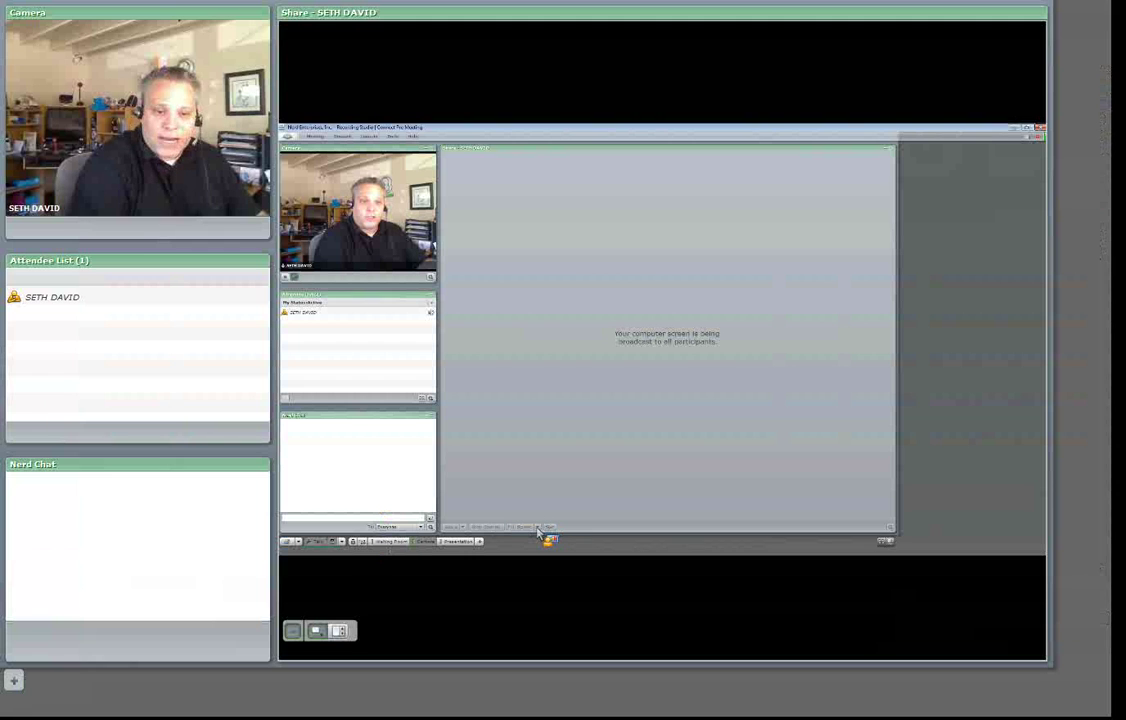
Switch the Adobe Connect Share pod from screen broadcast to the High Energy Bookkeeping.pptx slides
left_click(461, 528)
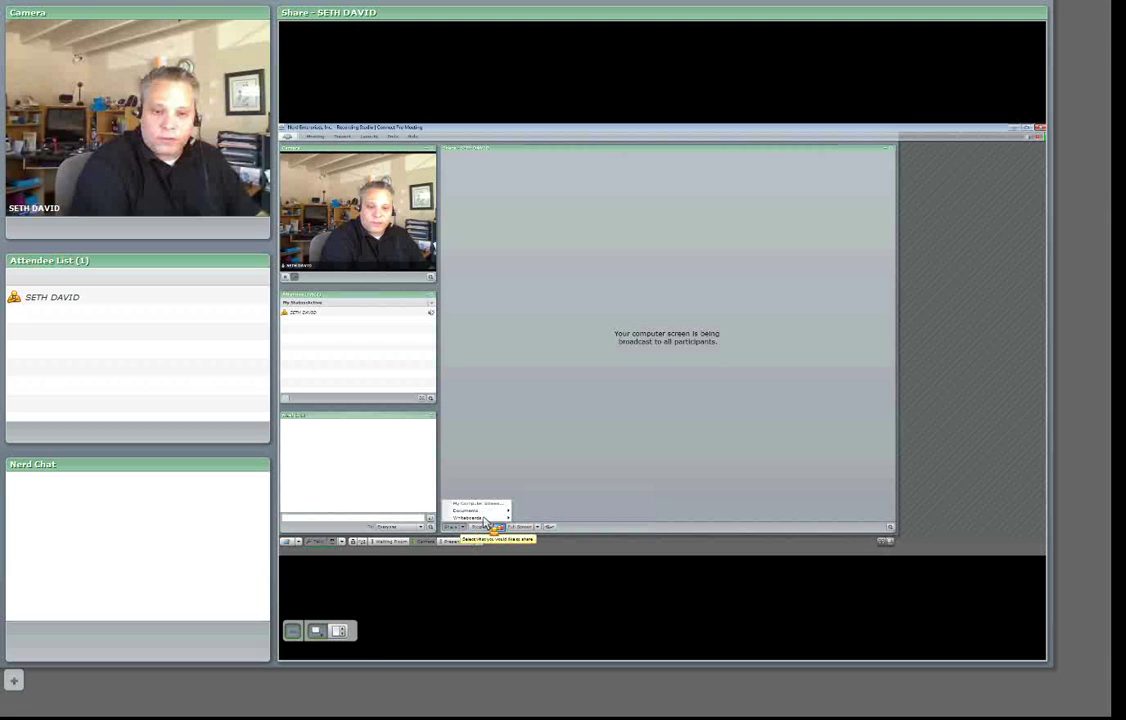
left_click(593, 520)
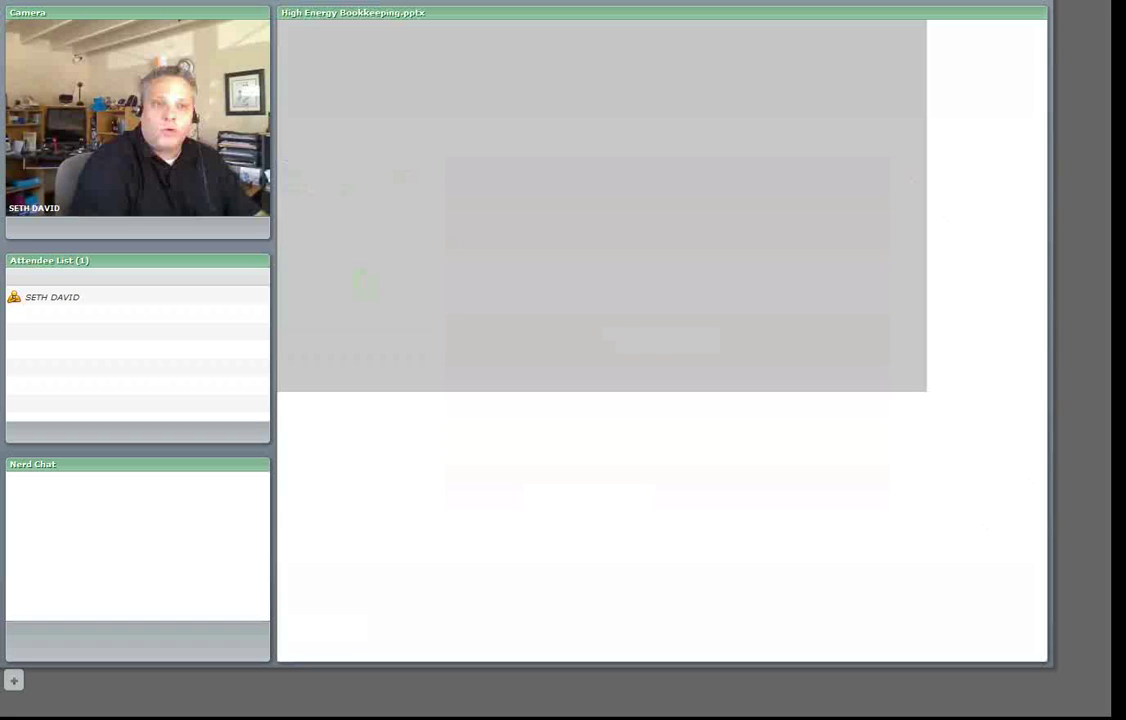